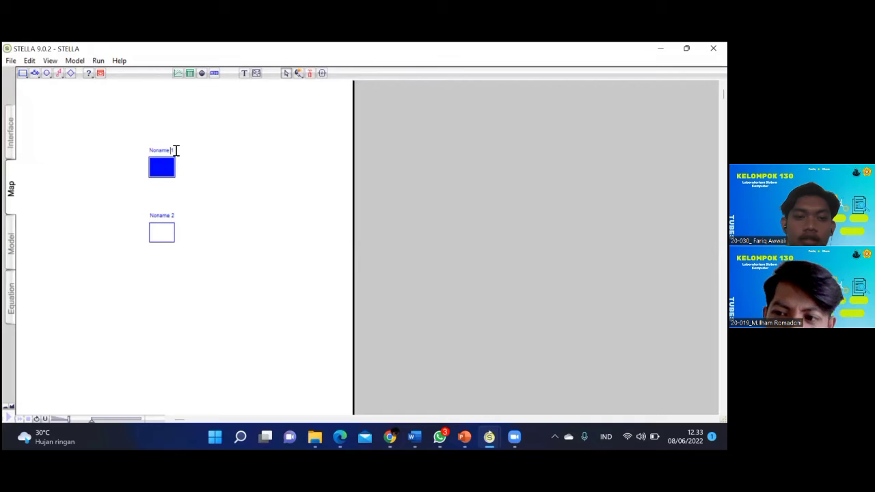
- Rename the upper stock "Noname 1" as "Populasi Penduduk Kota"
key(ctrl+a)
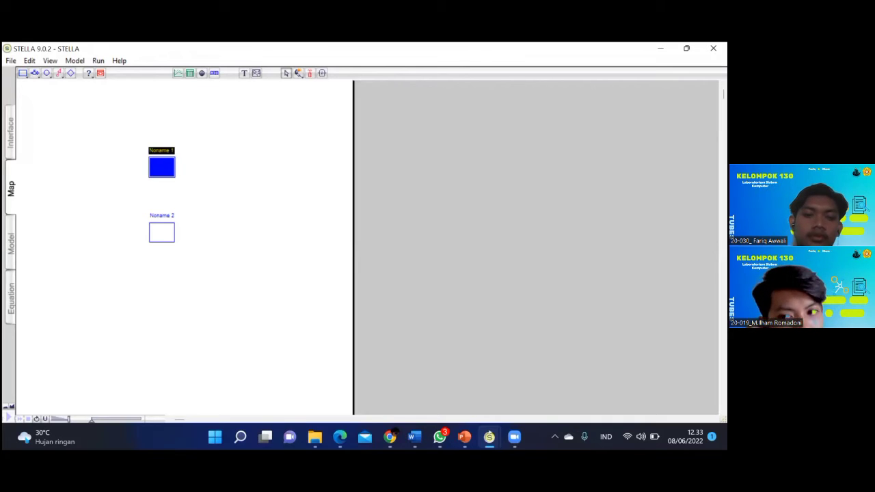
key(BackSpace)
text(P)
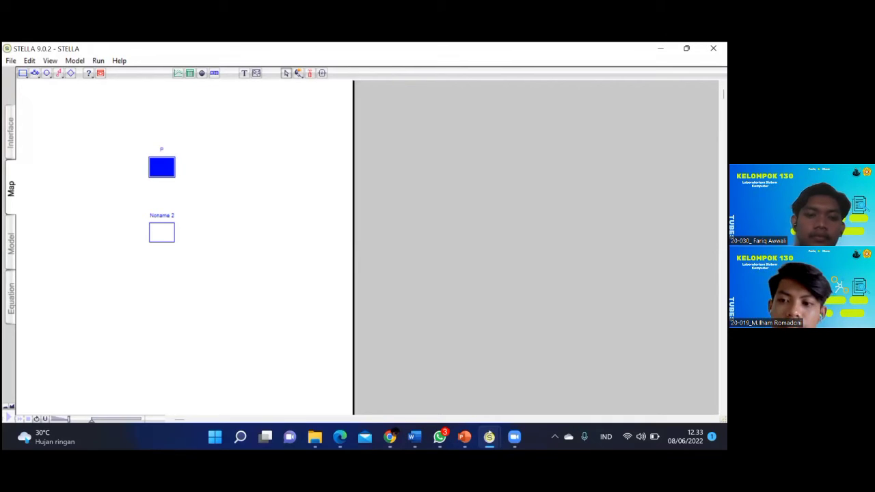
text(ou)
text(ulasi)
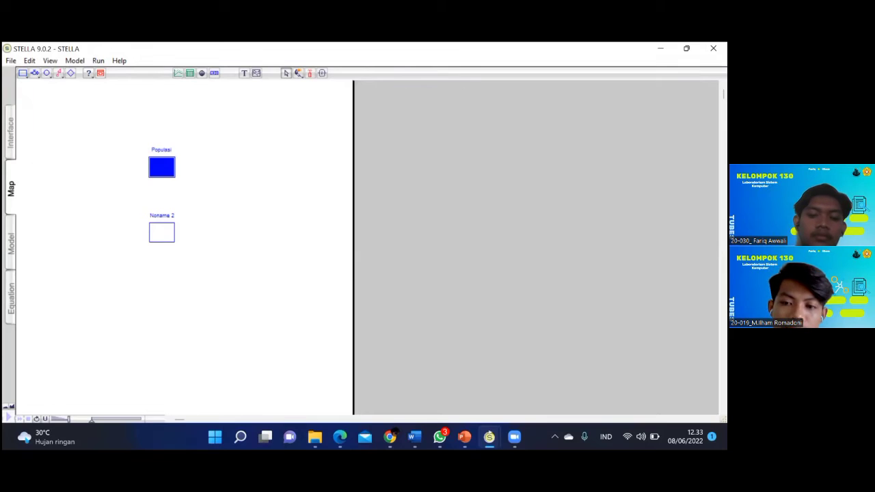
text( Penduduk)
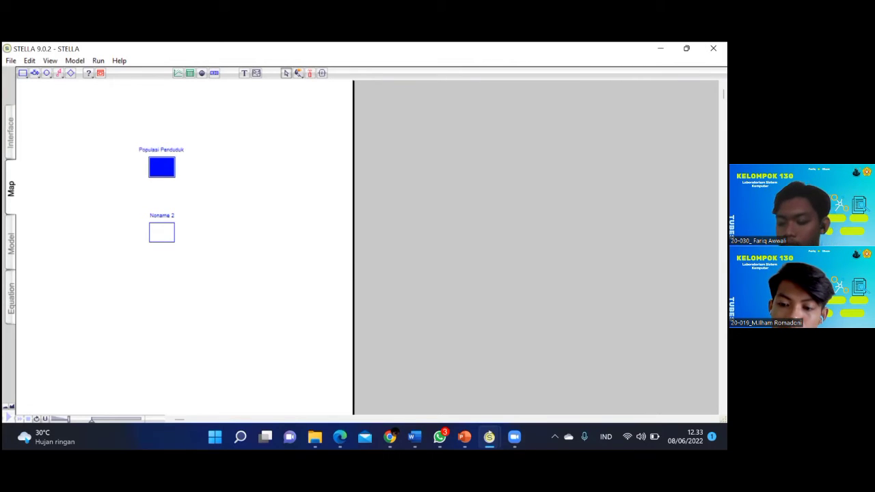
text( Kota)
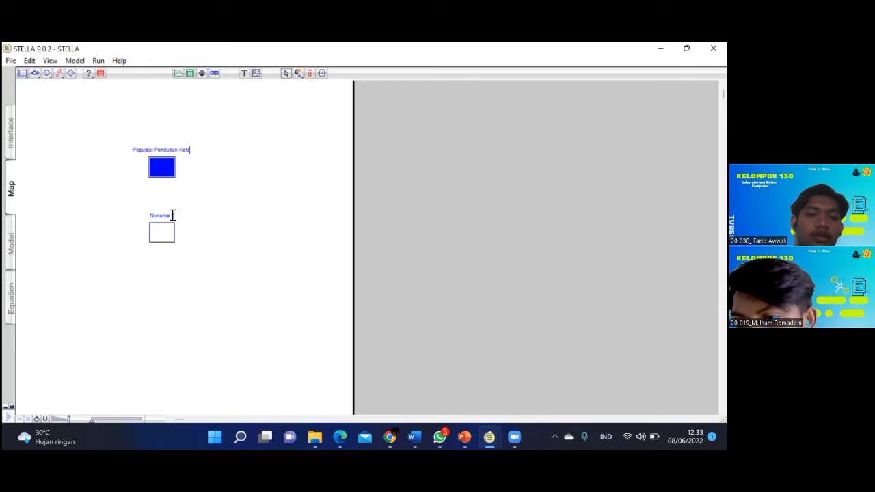
- Rename the lower stock "Noname 2" as "Populasi Penduduk Desa"
click(171, 216)
text(Pop)
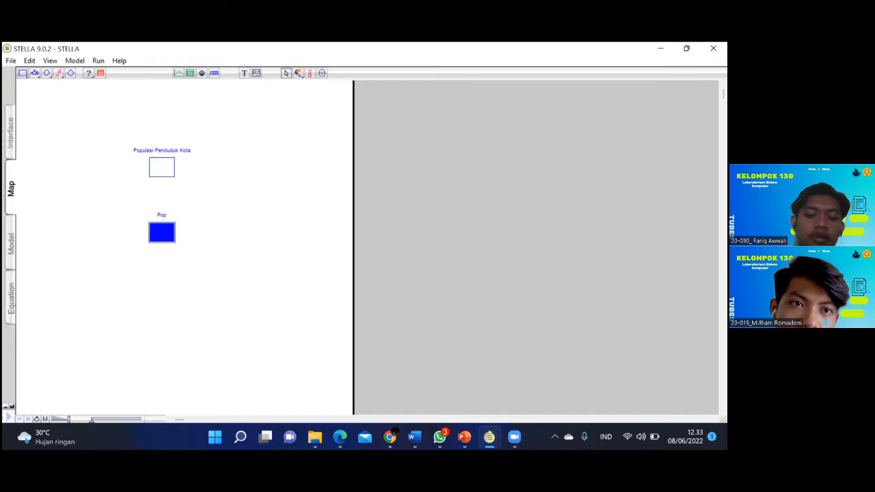
text(ulasi Pe)
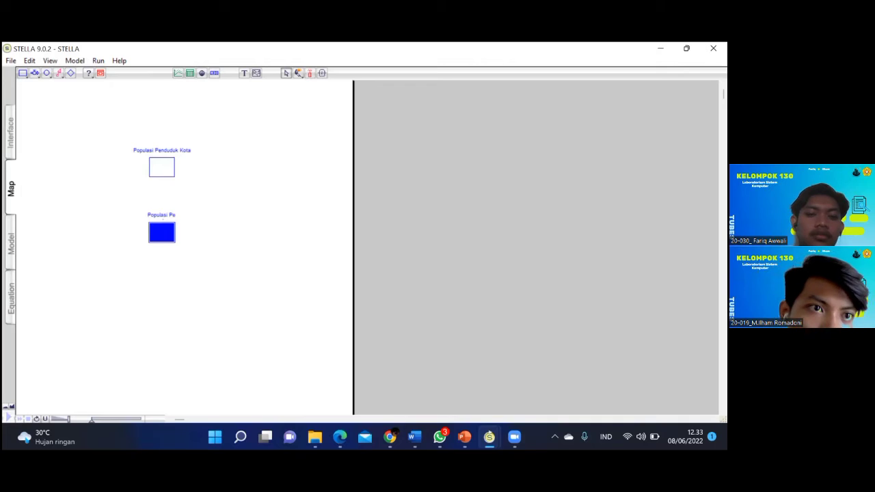
text(nduduk de)
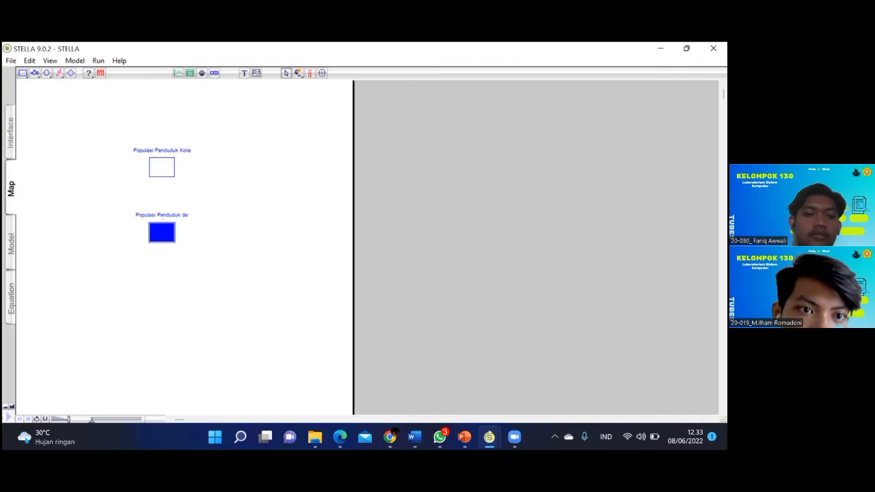
key(BackSpace)
key(BackSpace)
text(Desa)
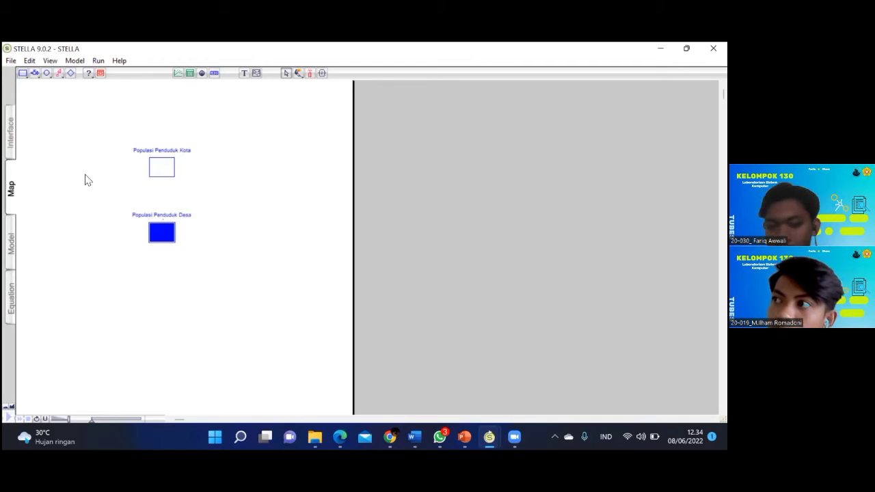
- Add a converter above and left of the Populasi Penduduk Kota stock and name it "Laju Pertumbuhan Penduduk Kota"
click(47, 74)
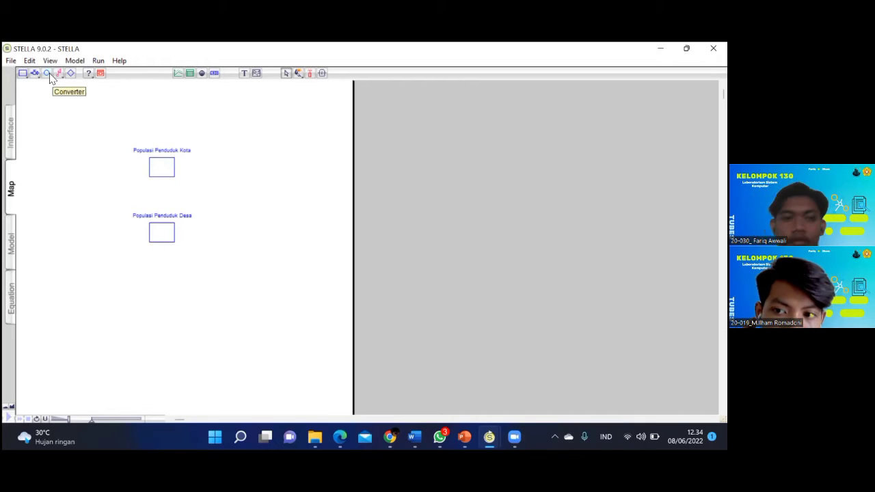
click(49, 77)
click(83, 126)
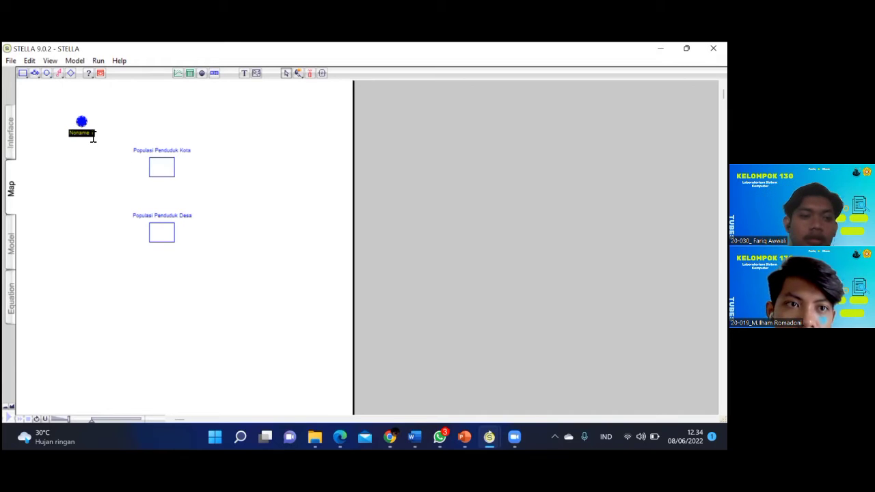
text(la)
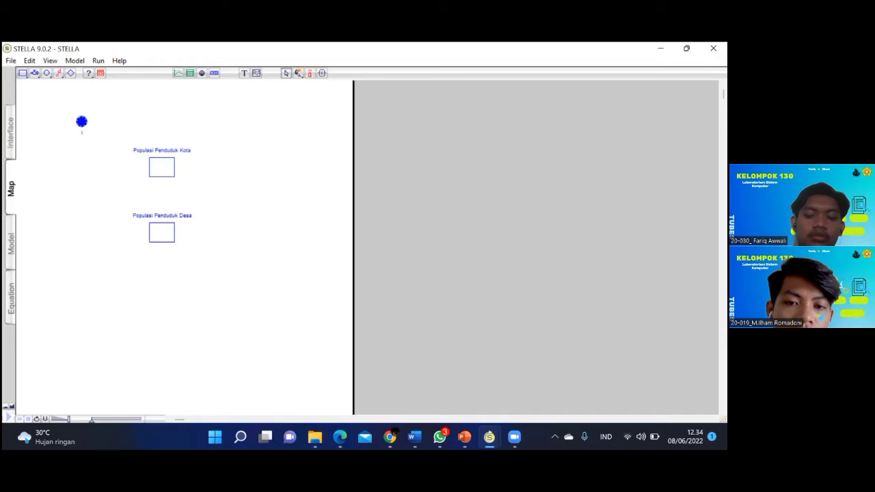
text(ju pertumbu)
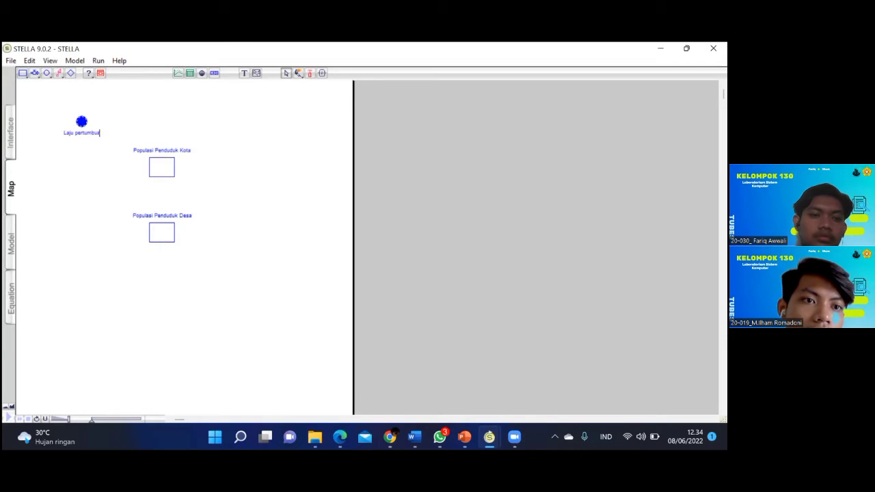
key(BackSpace)
key(BackSpace)
key(BackSpace)
key(BackSpace)
key(BackSpace)
key(BackSpace)
key(BackSpace)
key(BackSpace)
text(P)
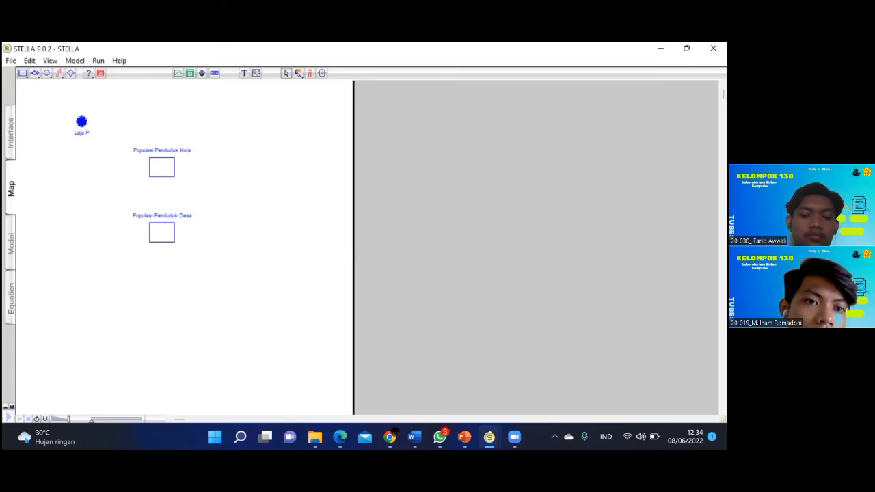
text(ertumbuhan)
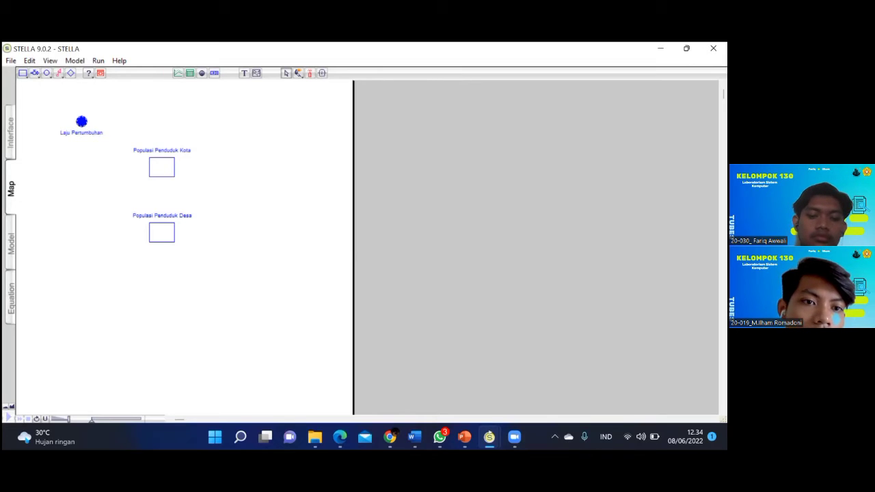
text( Penduduk)
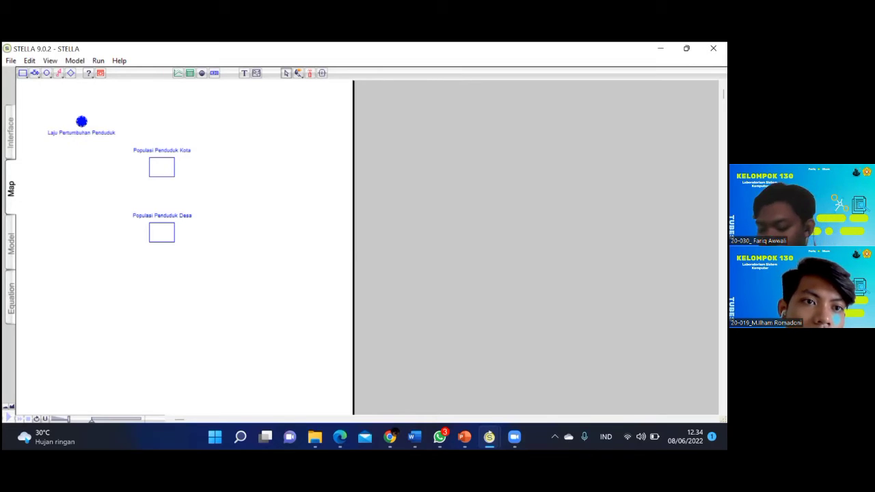
text( Kota)
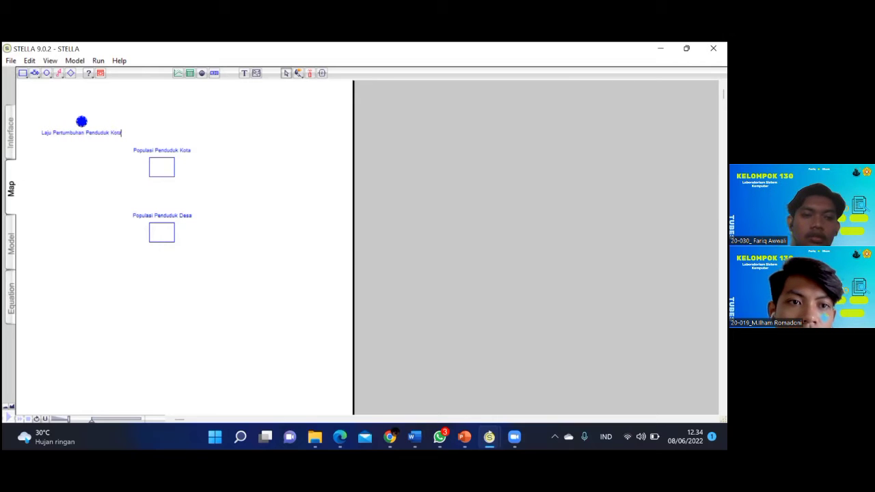
- Add a converter left of the Populasi Penduduk Desa stock and name it "Laju Pertumbuhan Penduduk Desa"
click(46, 73)
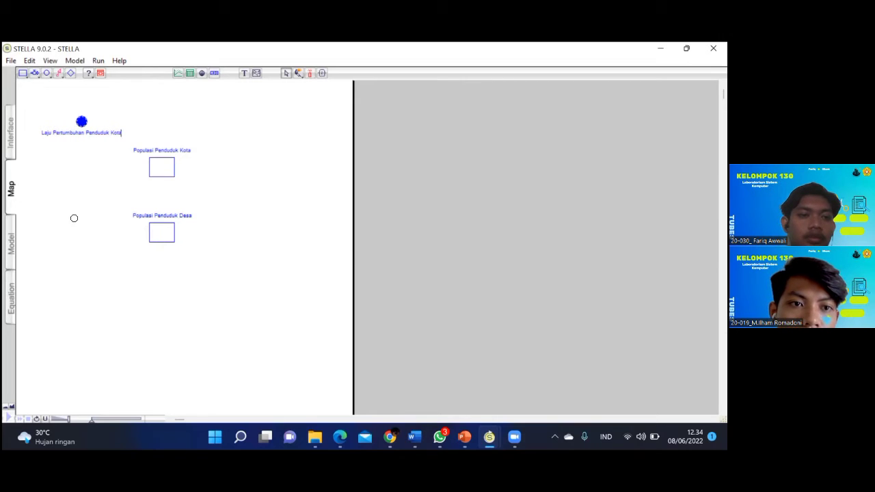
click(73, 218)
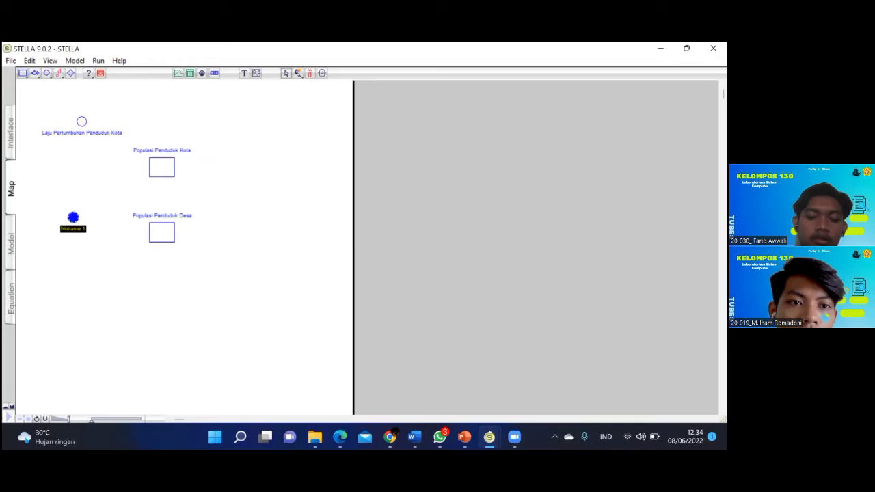
text(Laju P)
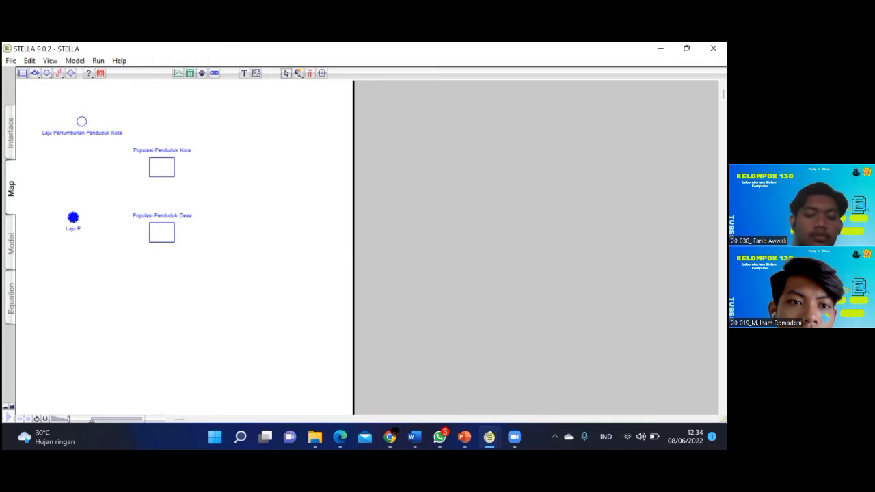
text(ertumbuhan P)
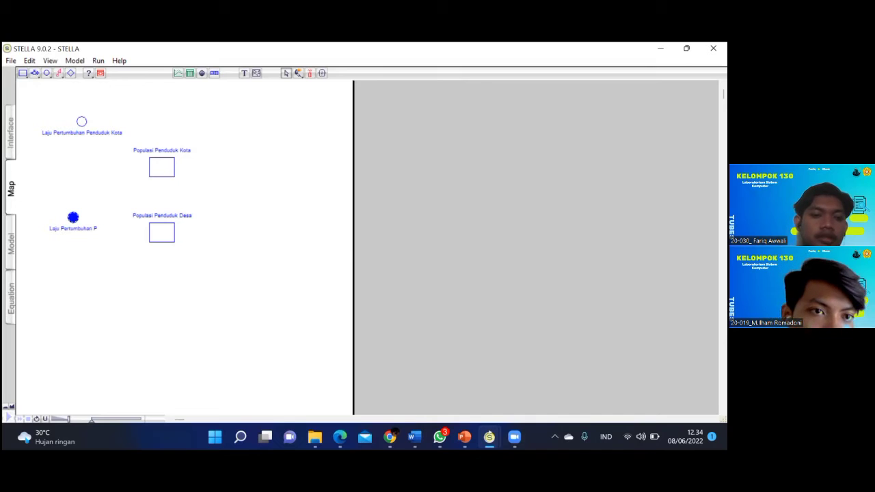
text(enduduk Desa)
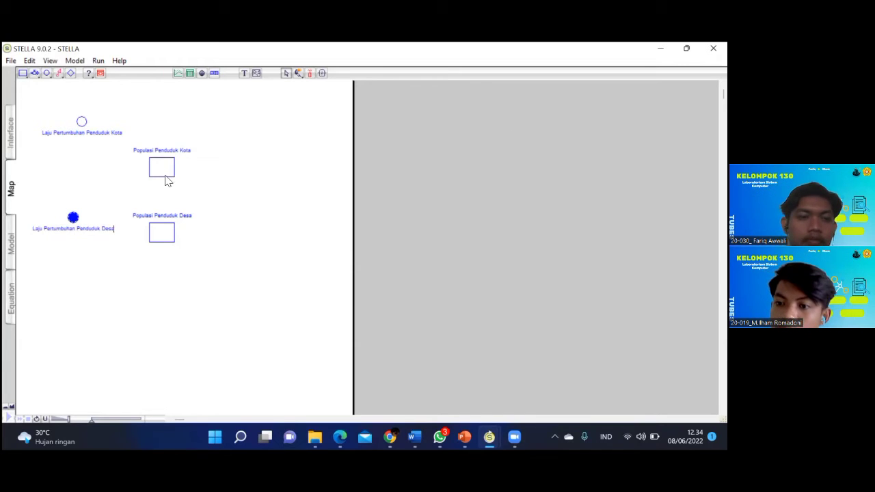
click(133, 134)
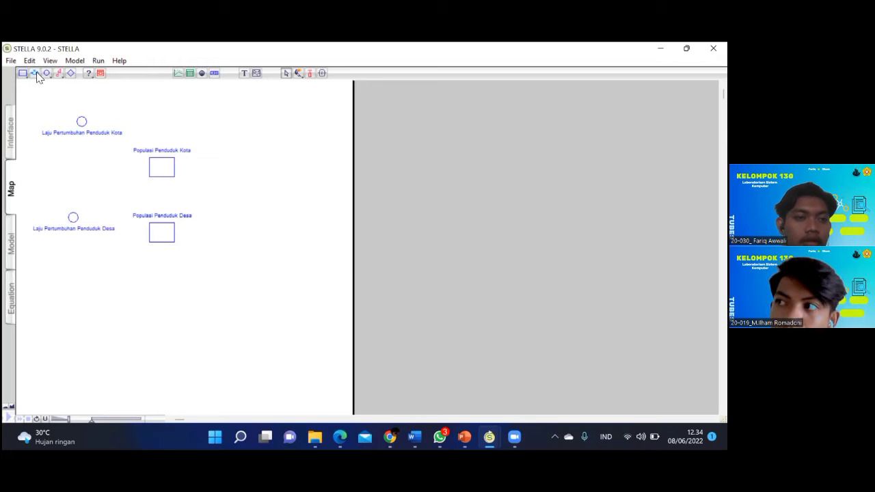
- Draw a flow from a source cloud into the Populasi Penduduk Kota stock and name it "Perkembangan Penduduk Kota"
click(36, 74)
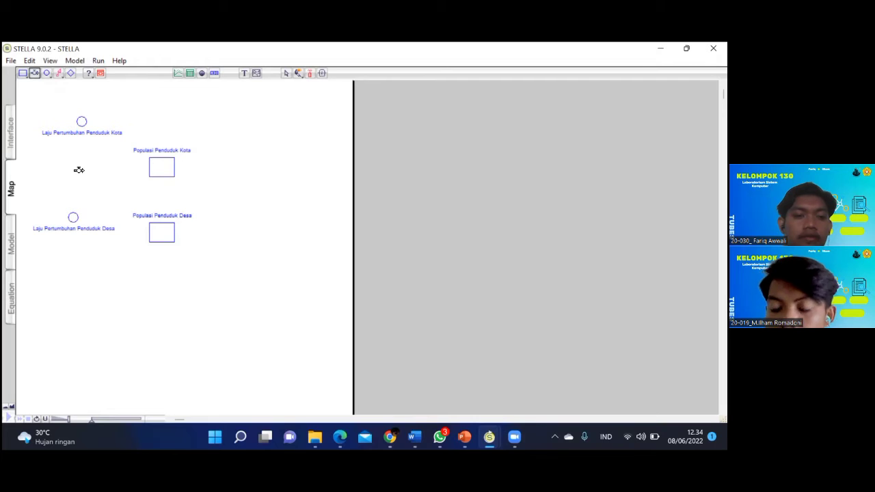
mouse_move(79, 169)
mouse_down()
mouse_move(121, 180)
mouse_move(177, 169)
mouse_up()
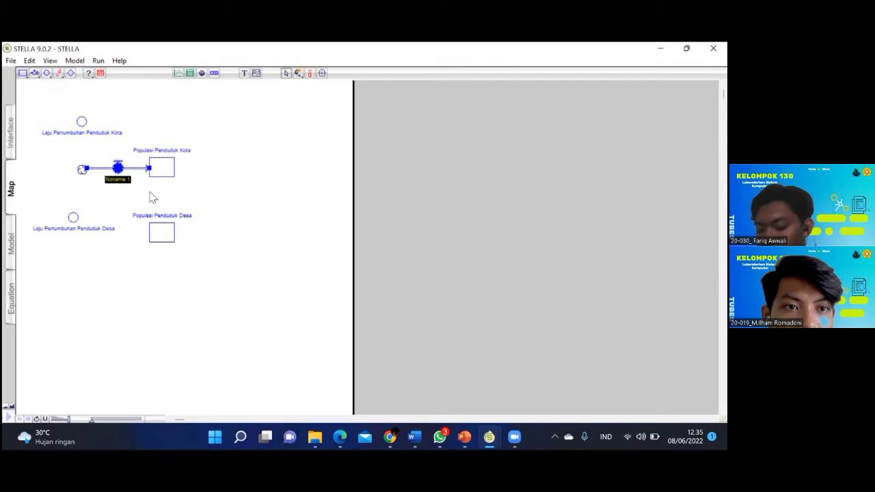
text(Per)
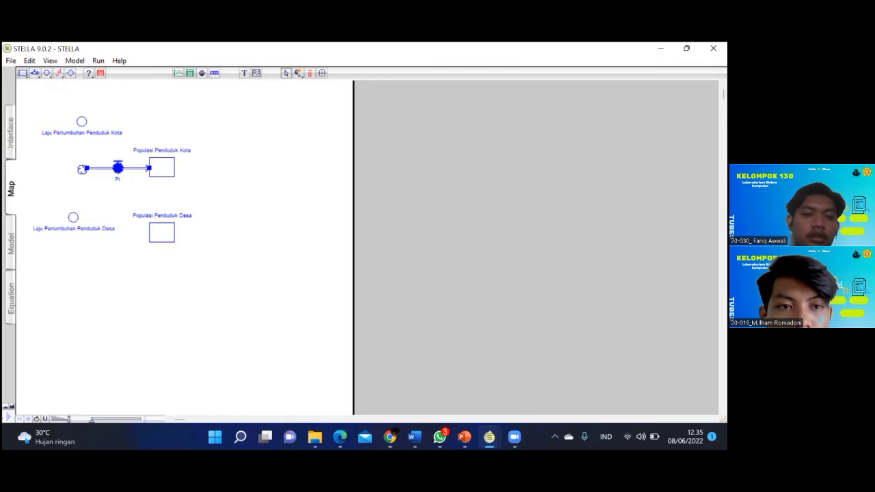
text(kemb)
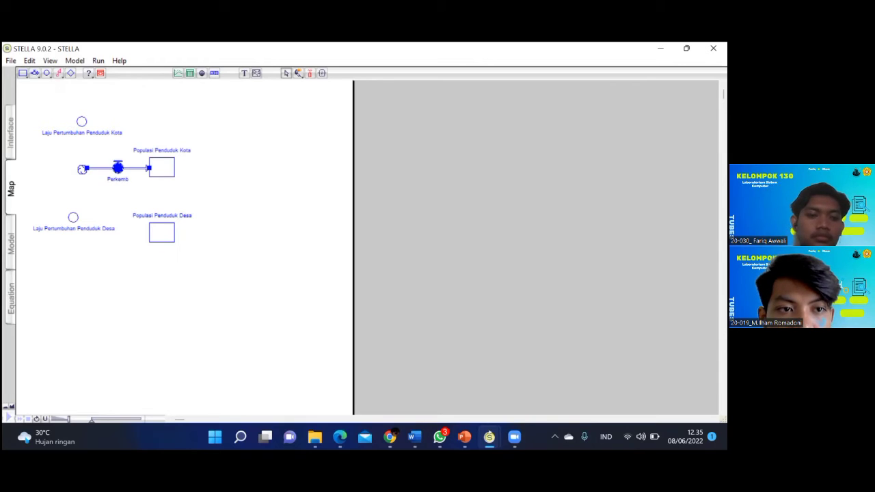
text(angan)
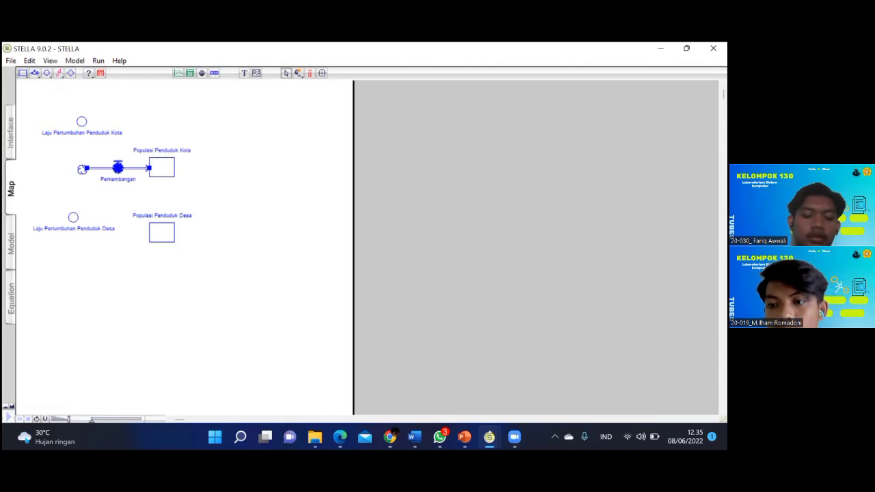
text( Penduduk Kota)
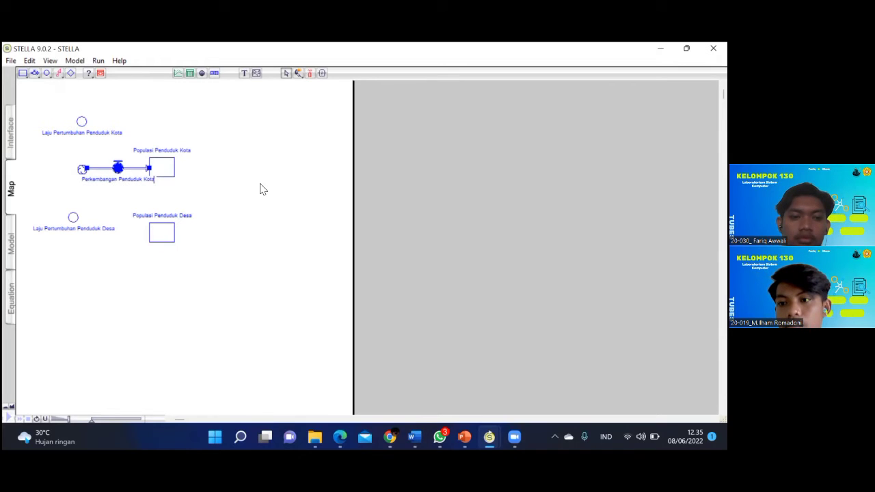
click(182, 171)
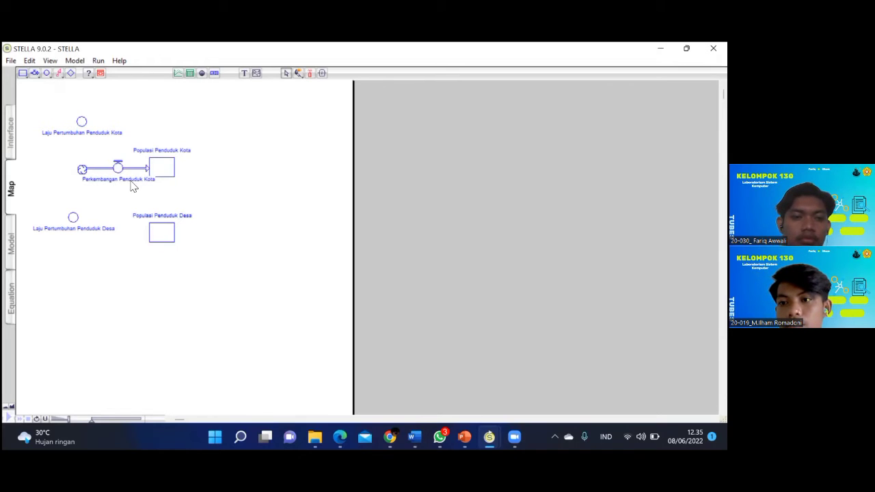
- Space out the map by shifting the Kota flow's cloud slightly left, the Desa converter up and the Desa stock down
click(82, 171)
drag(82, 171, 71, 170)
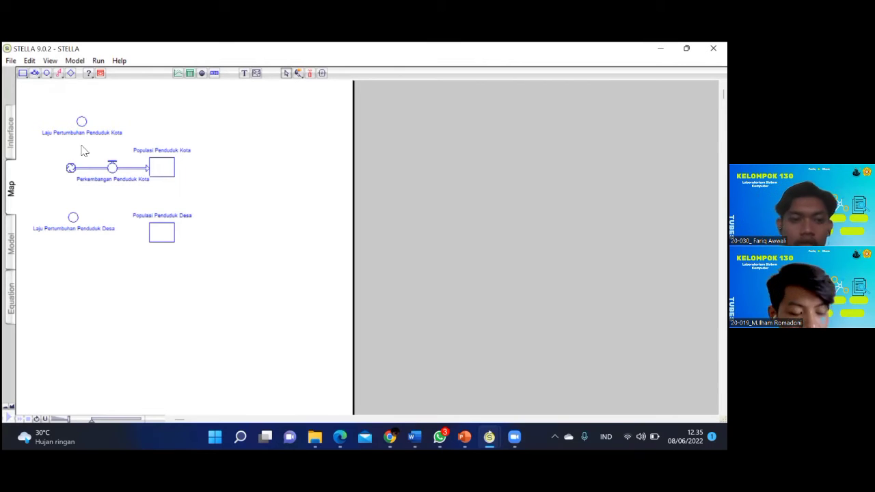
click(73, 215)
drag(169, 234, 168, 256)
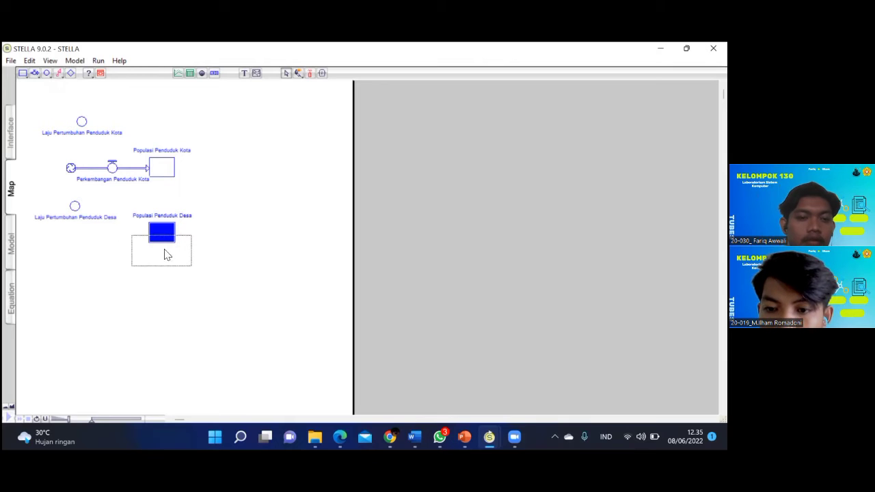
- Draw a flow from a source cloud into the Populasi Penduduk Desa stock, name it "Perkembangan Penduduk Desa", and shift its cloud slightly left
click(34, 72)
drag(71, 260, 147, 263)
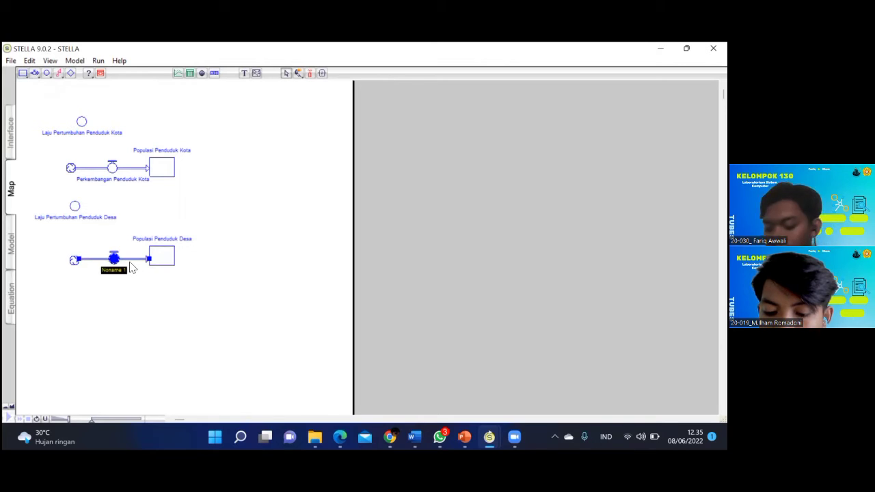
text(O)
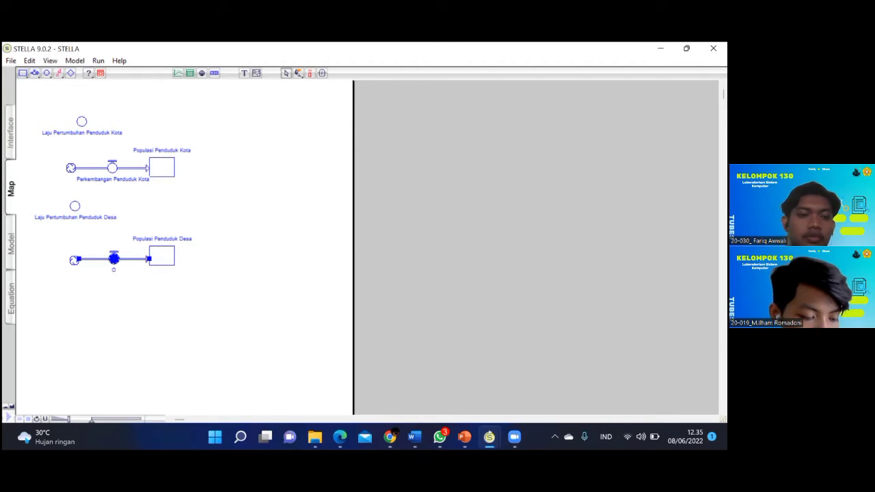
text(erk)
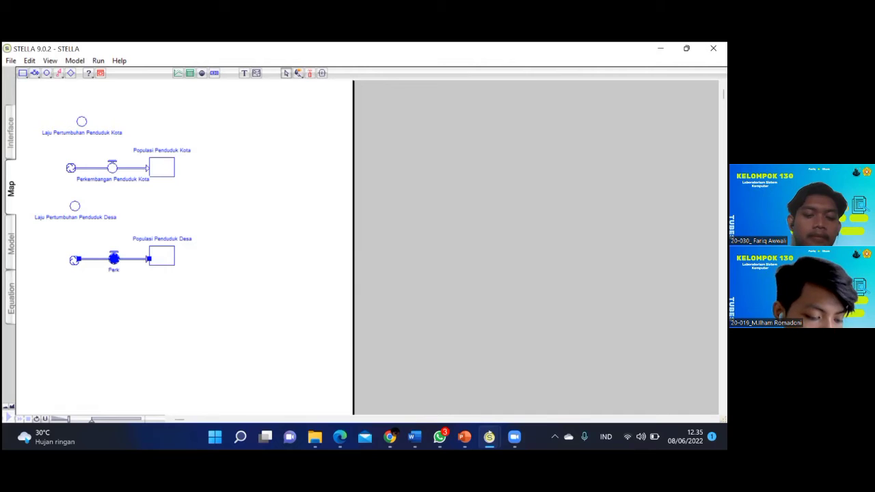
text(embangn)
key(BackSpace)
key(BackSpace)
key(BackSpace)
key(BackSpace)
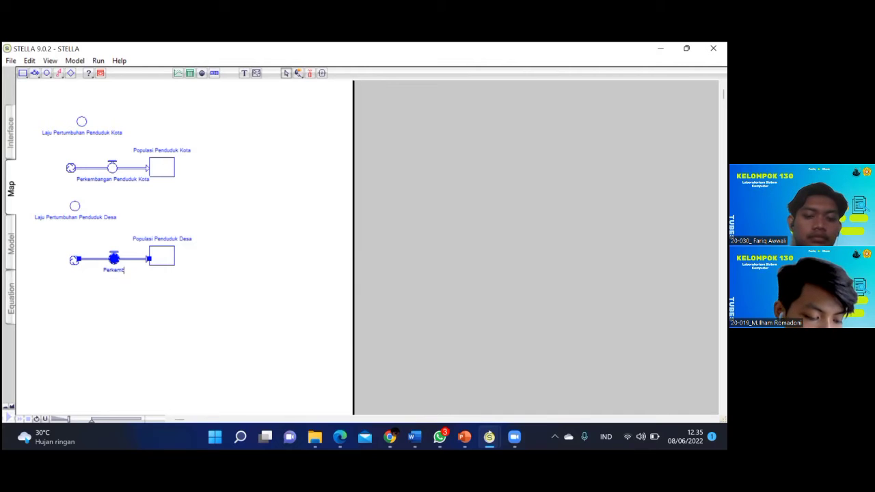
text(angan Penduduk)
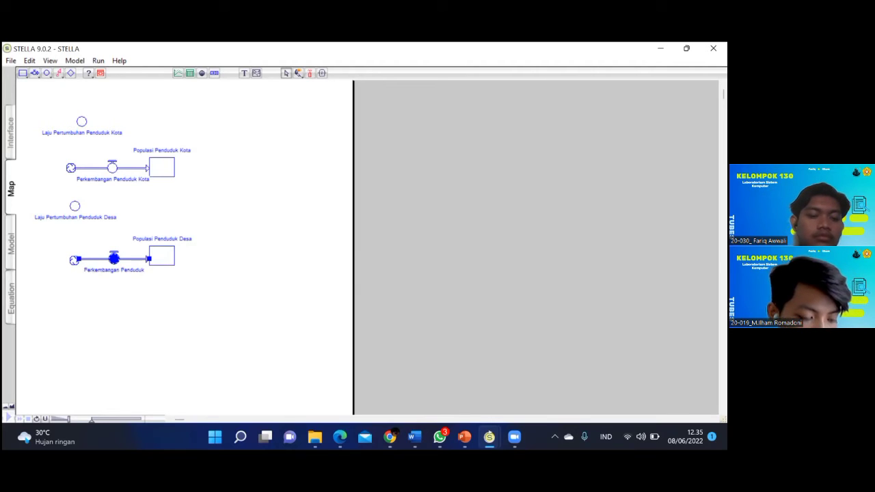
text( Desa)
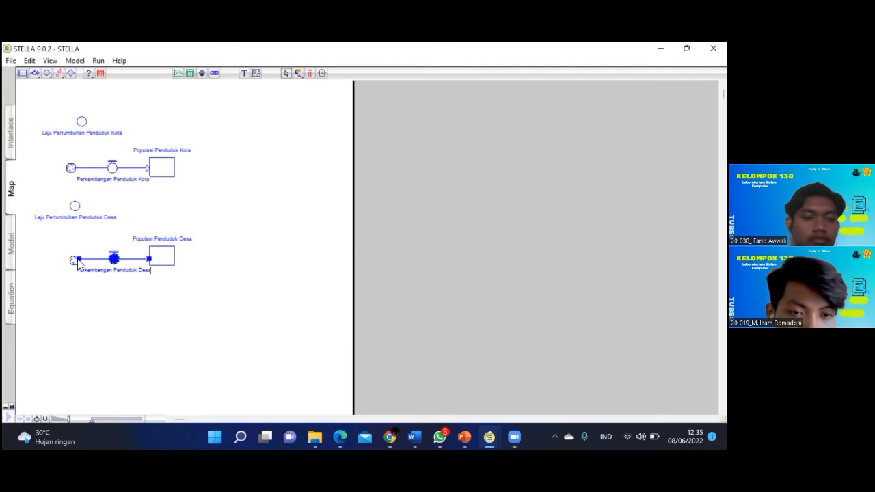
click(71, 261)
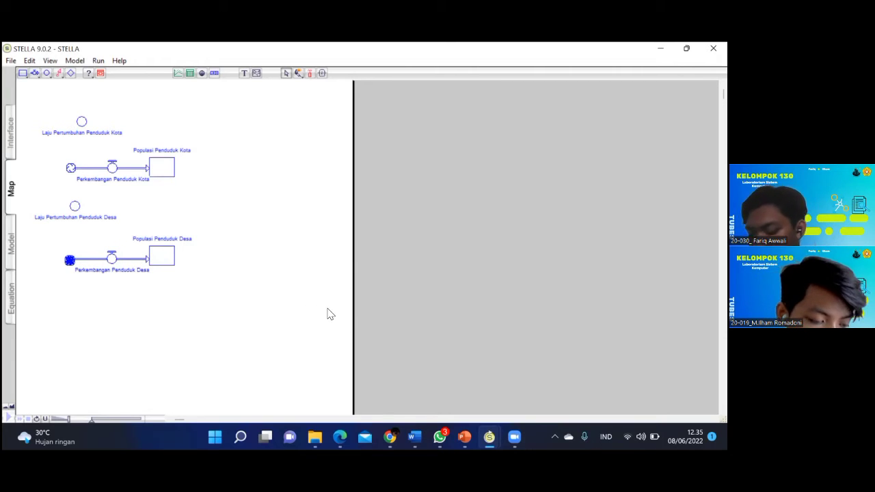
click(171, 191)
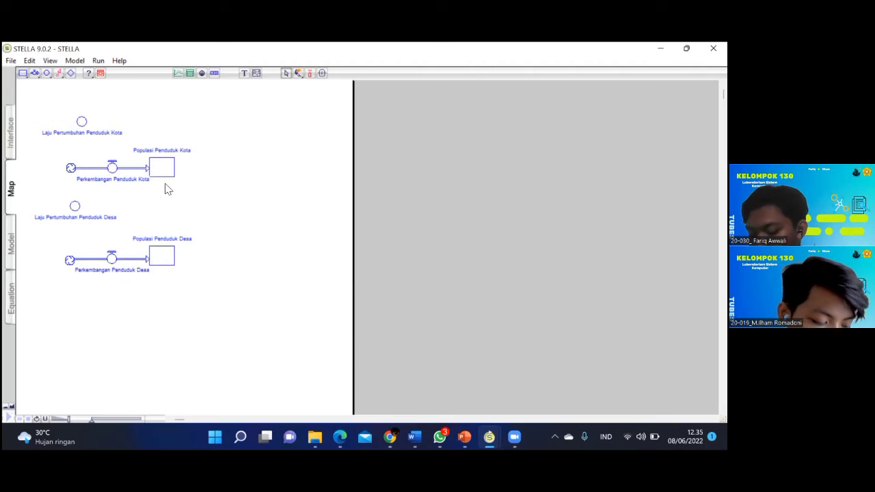
- Add a converter above and right of the Populasi Penduduk Kota stock and name it "Standar Kebutuhan Air Penduduk Kota"
click(46, 73)
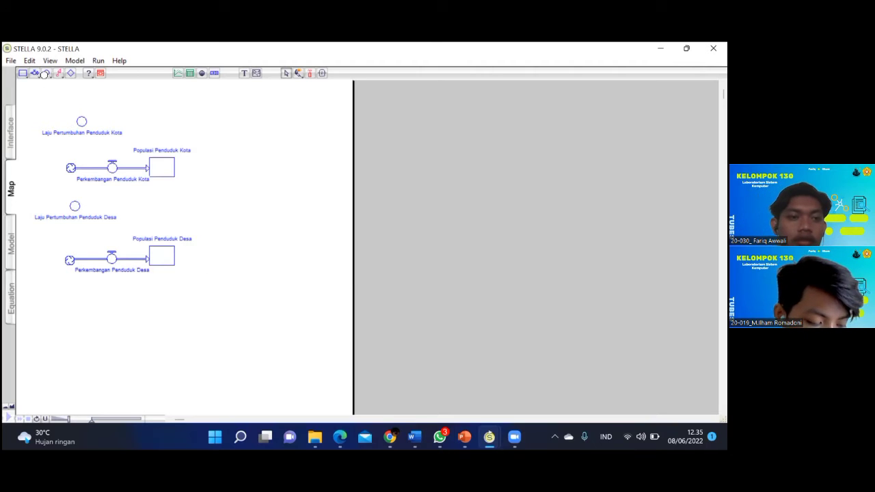
click(216, 120)
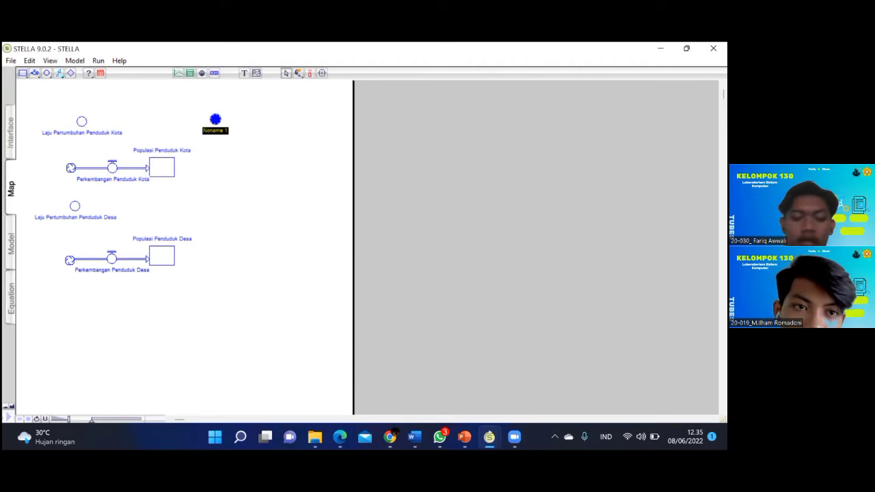
text(D)
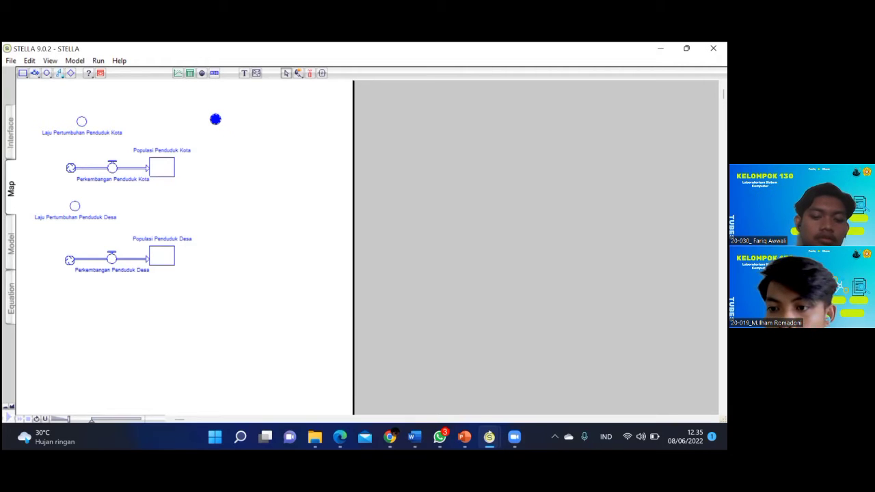
text(Standar kebutuhan)
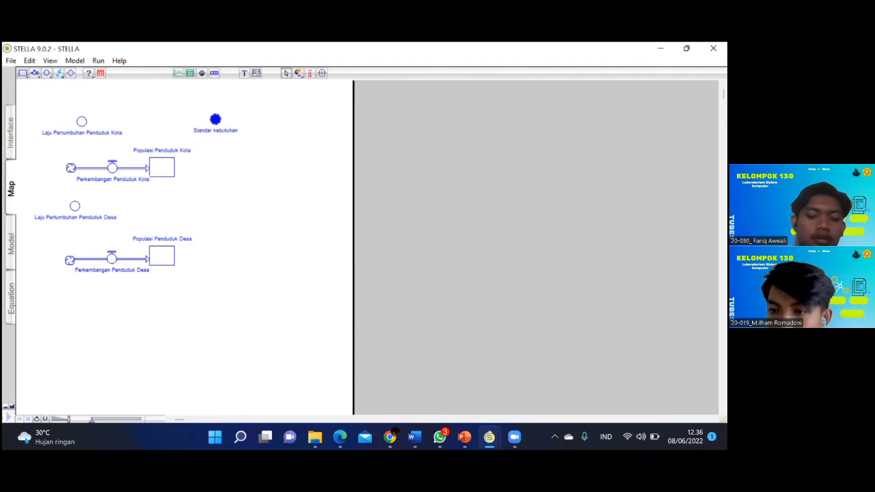
key(BackSpace)
key(BackSpace)
key(BackSpace)
key(BackSpace)
key(BackSpace)
key(BackSpace)
key(BackSpace)
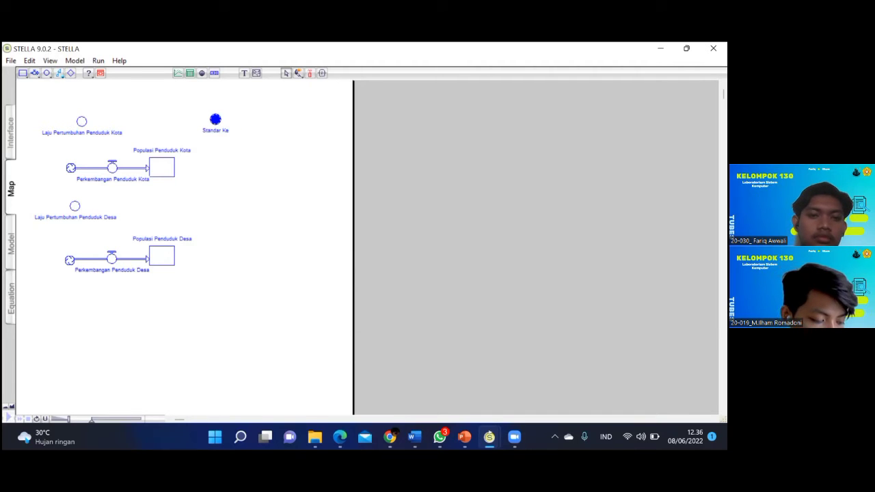
text(butuhan Air)
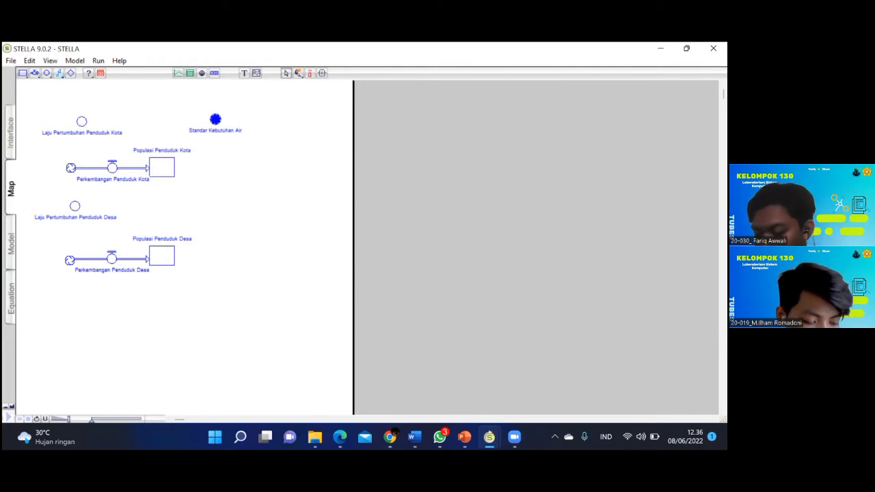
text( Pe)
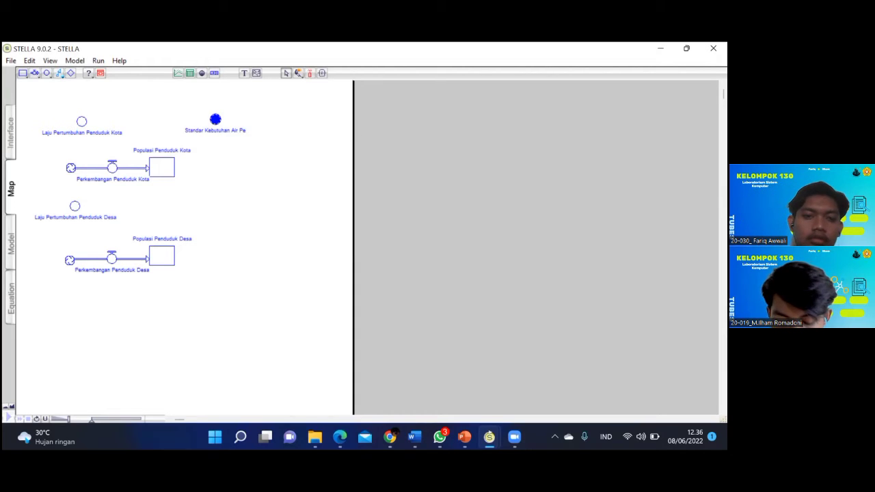
text(nduduk Kota)
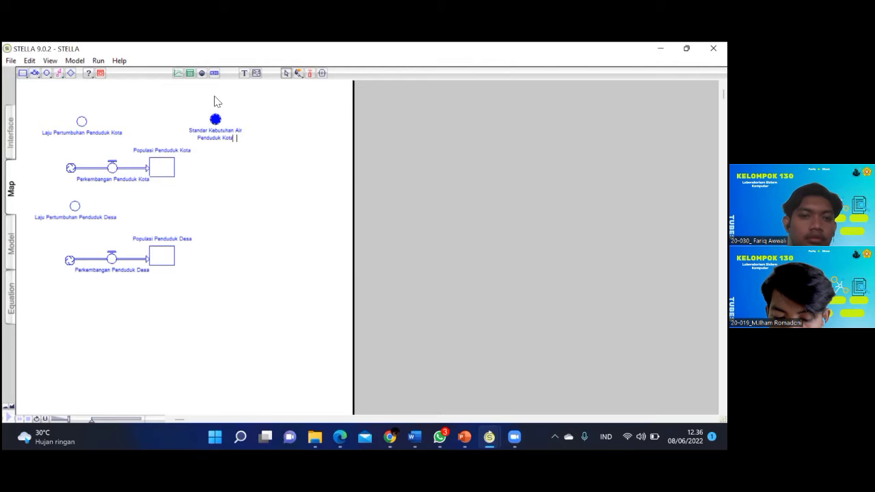
click(234, 186)
- Add a converter named "Standar Kebutuhan Air Penduduk Desa" and position it above and right of the Populasi Penduduk Desa stock
click(46, 72)
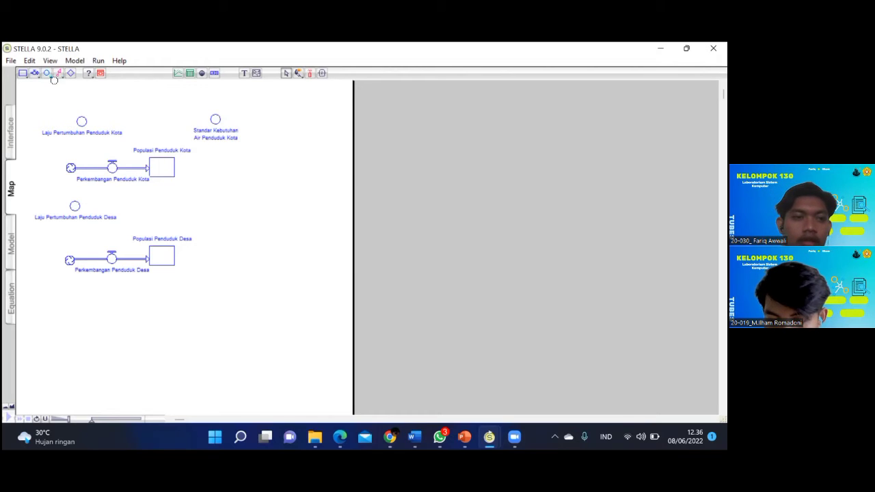
click(254, 201)
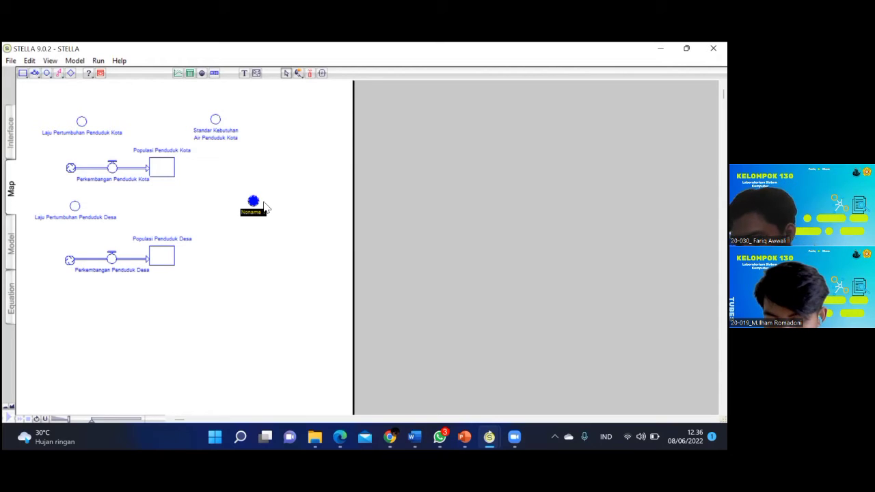
text(Kebutu)
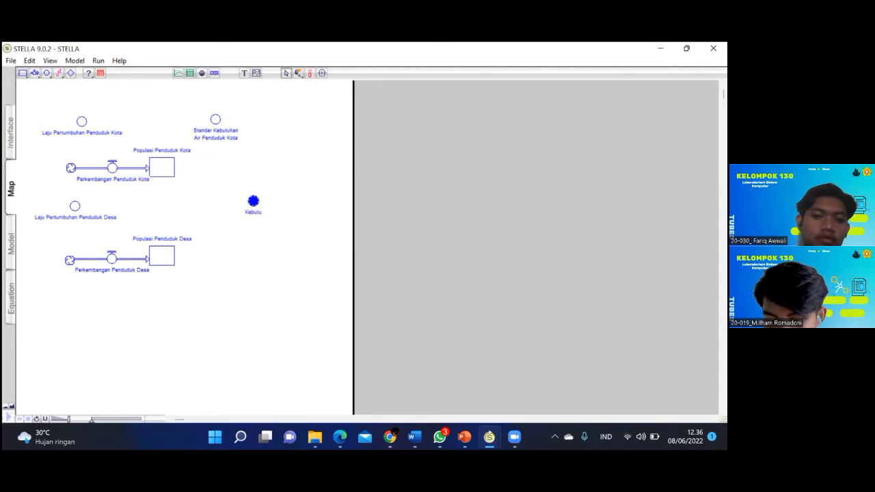
text(han Ai)
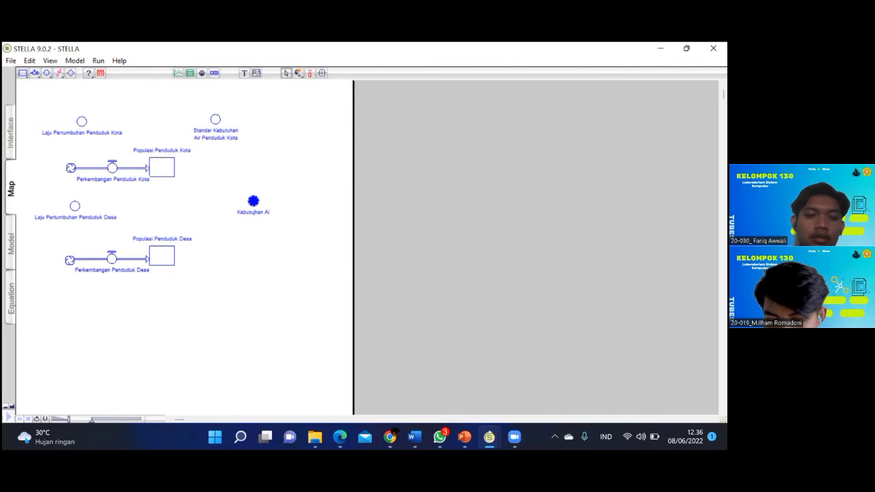
text(rPendu)
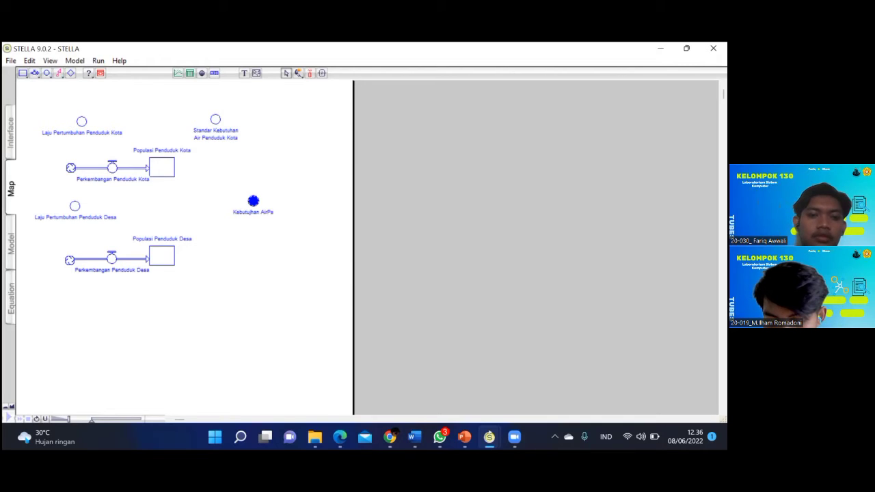
key(BackSpace)
key(BackSpace)
key(BackSpace)
key(BackSpace)
key(BackSpace)
key(BackSpace)
key(BackSpace)
key(BackSpace)
key(BackSpace)
key(BackSpace)
key(BackSpace)
key(BackSpace)
key(BackSpace)
key(BackSpace)
key(BackSpace)
key(BackSpace)
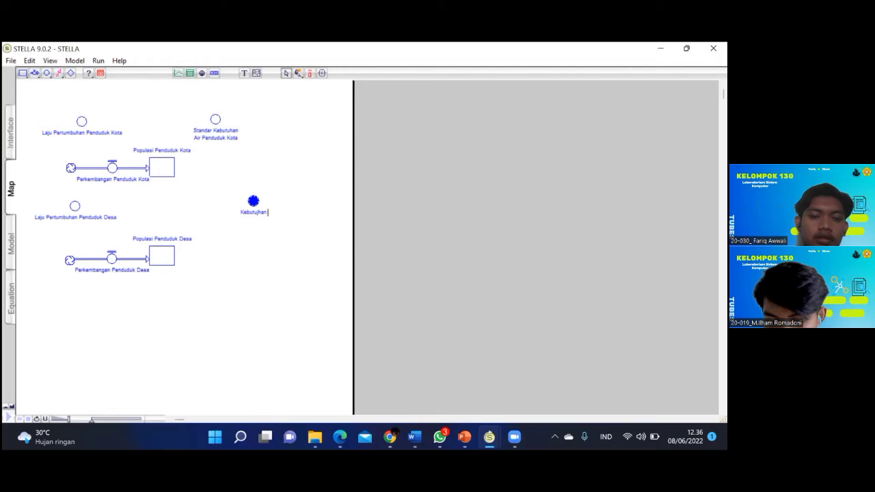
text(Standar)
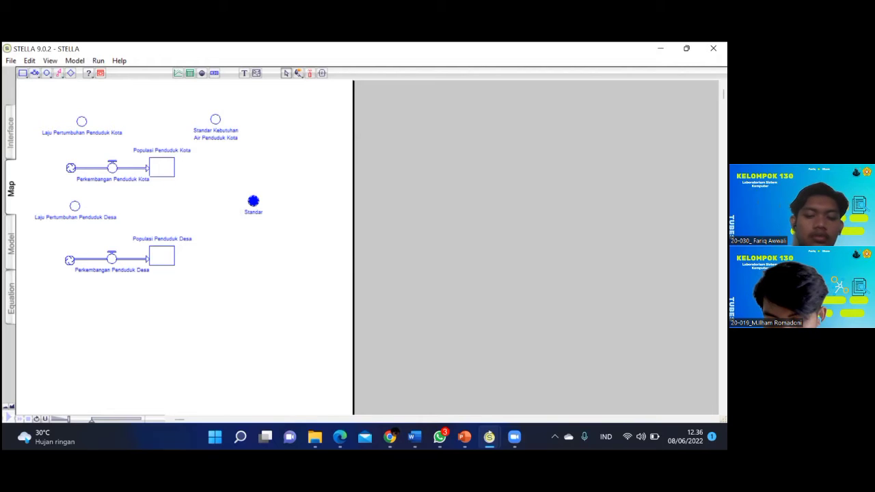
text( kebu)
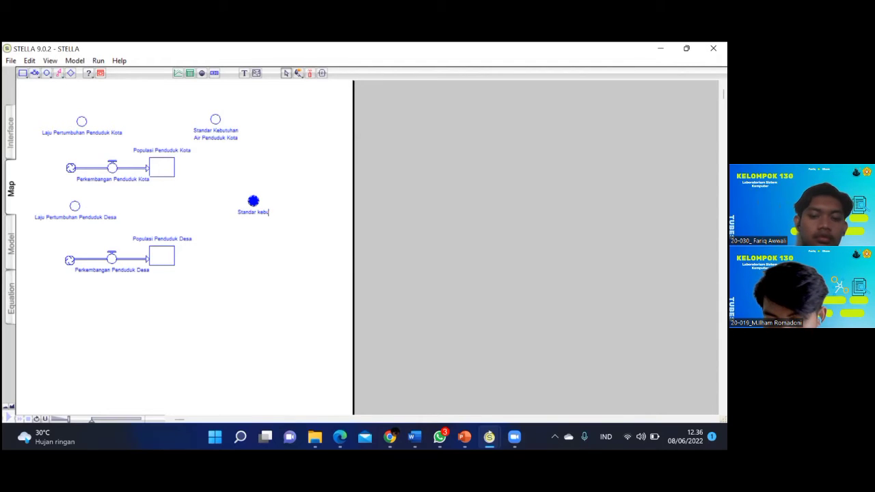
key(BackSpace)
key(BackSpace)
key(BackSpace)
key(BackSpace)
text(Kebutuh)
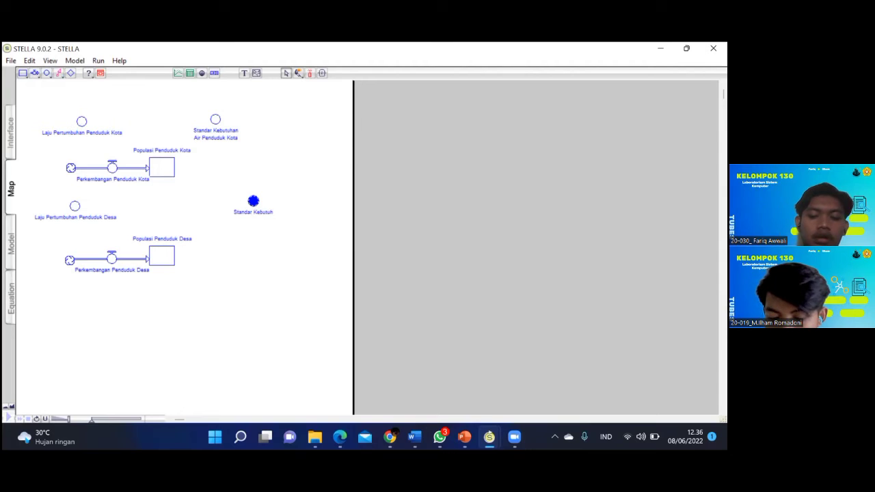
text(an Air P)
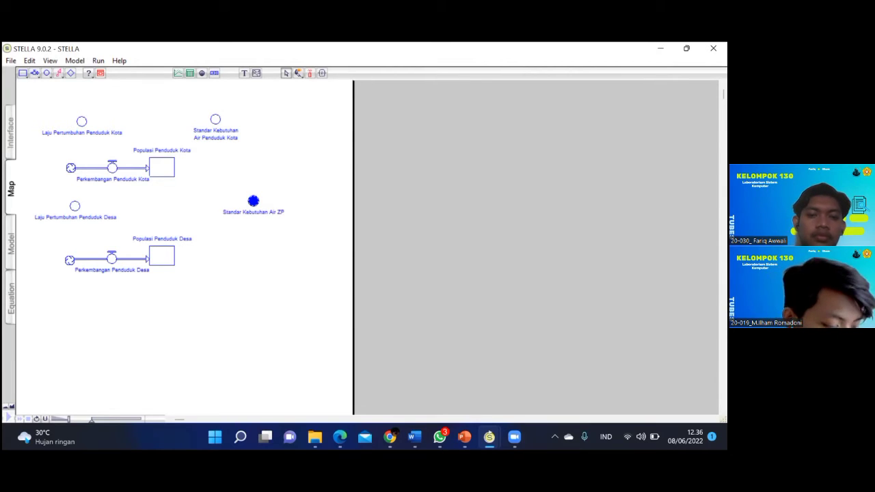
text(e)
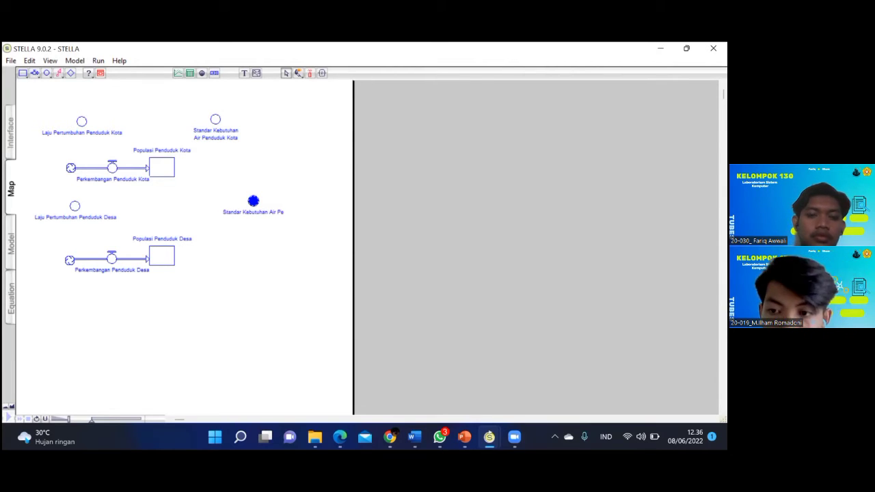
text(nduduk Desa)
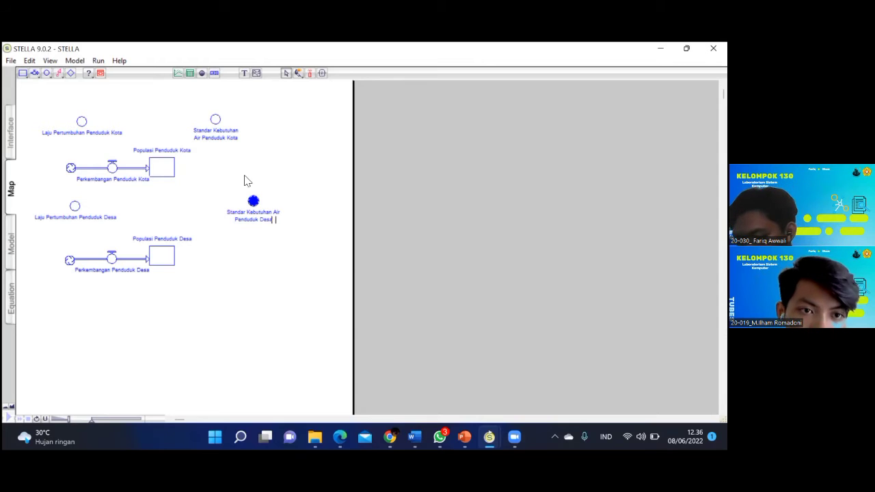
click(225, 294)
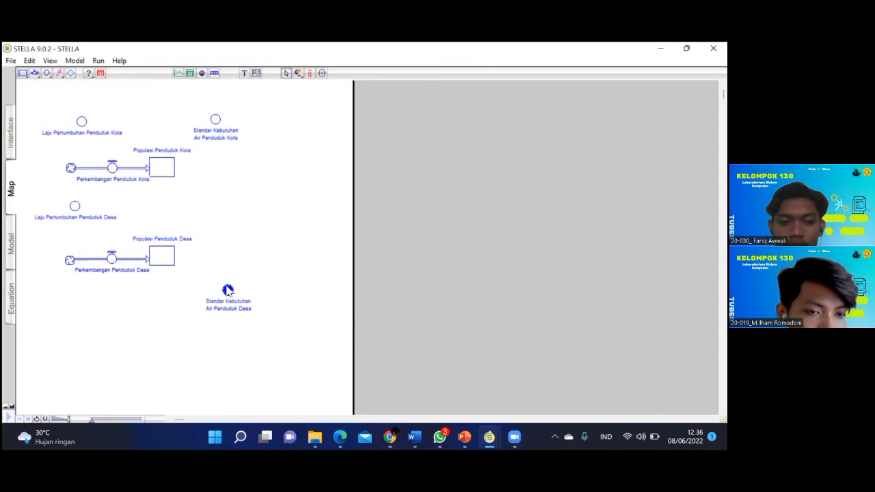
drag(229, 291, 252, 237)
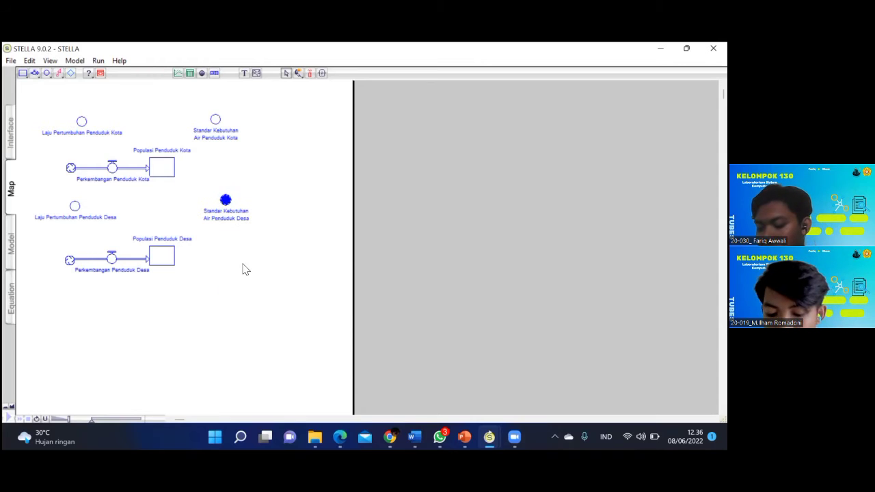
- Add a converter beside the Populasi Penduduk Kota stock and name it "Kebutuhan Air Penduduk Kota"
click(46, 73)
click(230, 165)
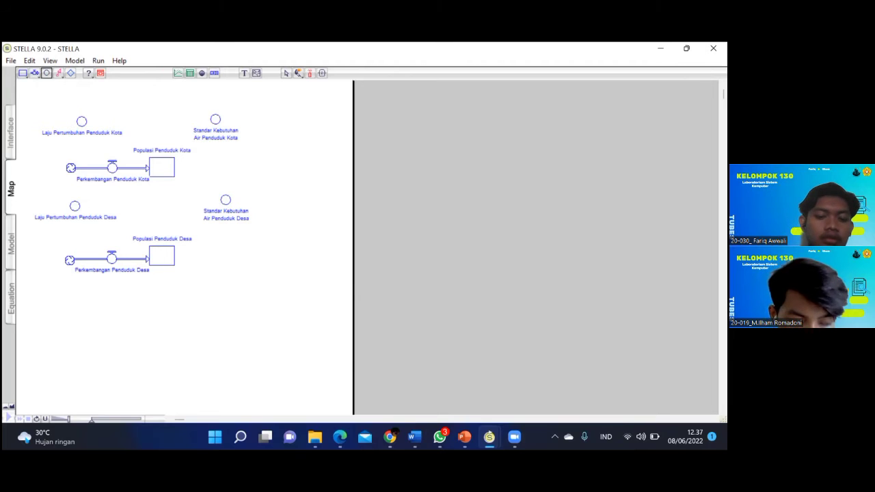
text(Standar)
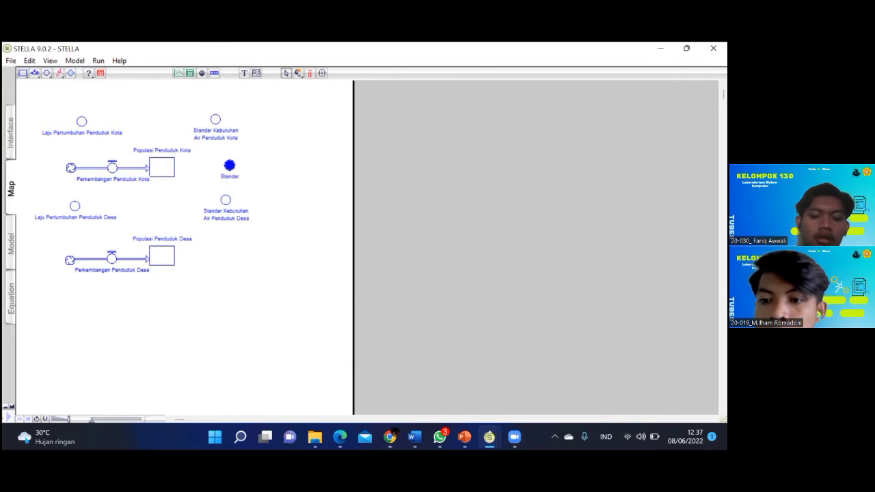
text( Ai)
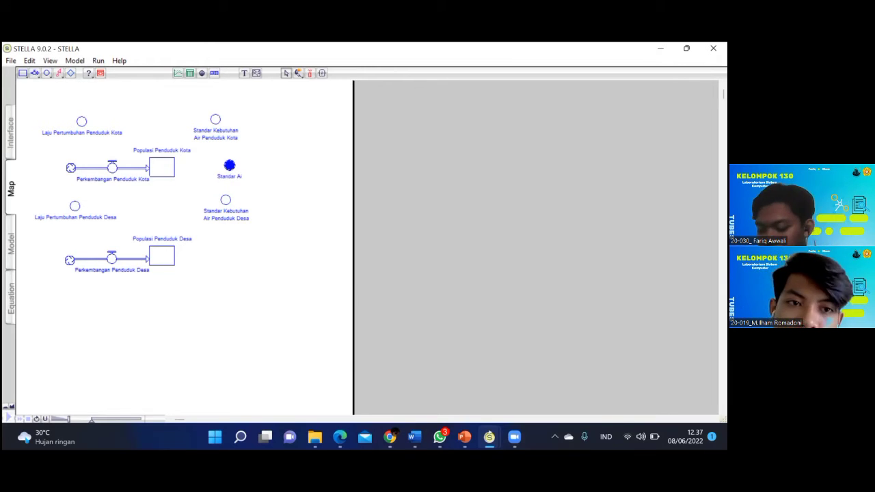
key(BackSpace)
key(BackSpace)
key(BackSpace)
key(BackSpace)
key(BackSpace)
key(BackSpace)
key(BackSpace)
key(BackSpace)
key(BackSpace)
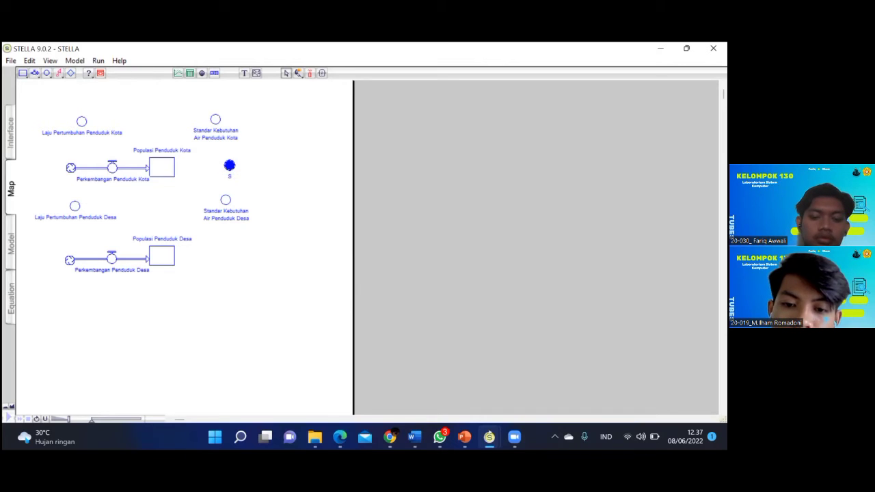
text(ebutuh)
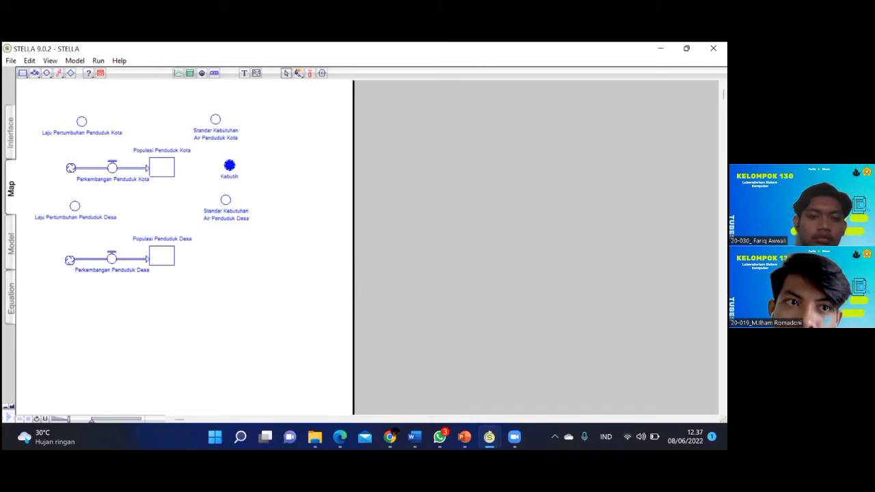
text(an Ai)
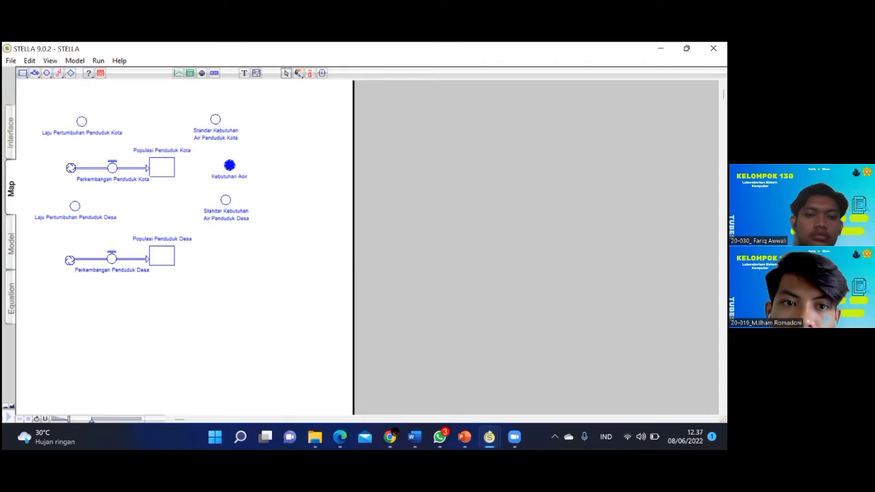
key(BackSpace)
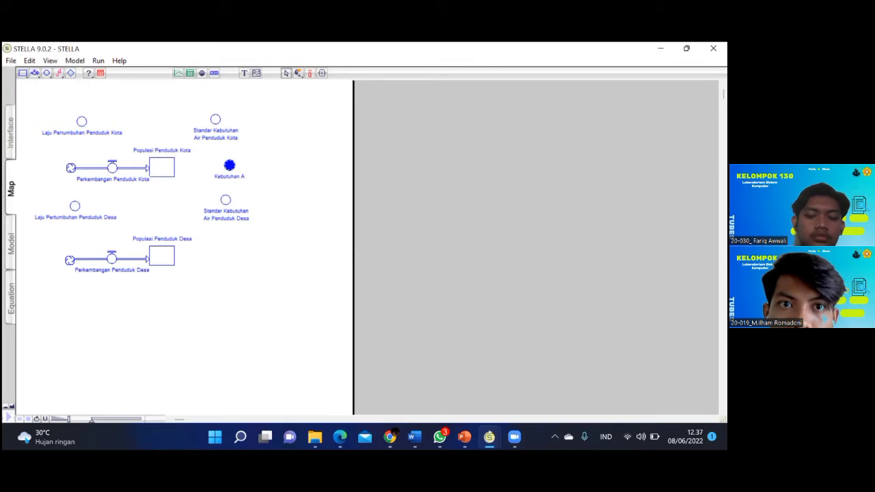
text(ir Pend)
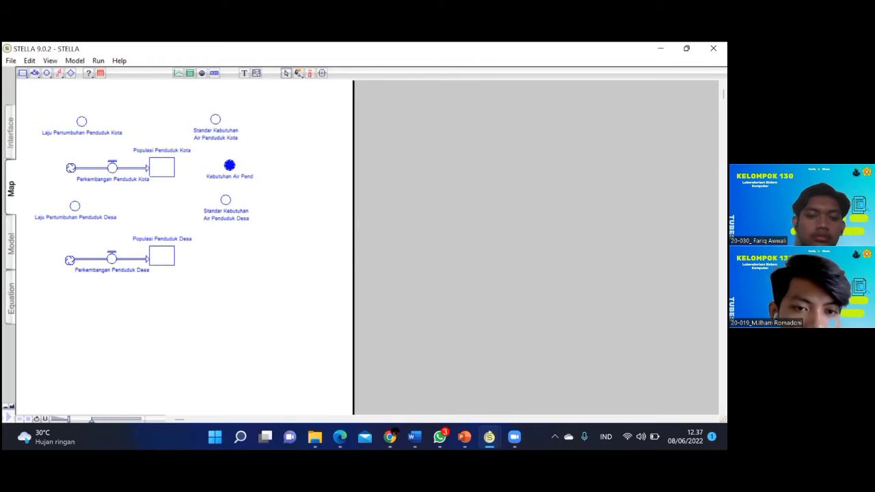
text(uduk Kota)
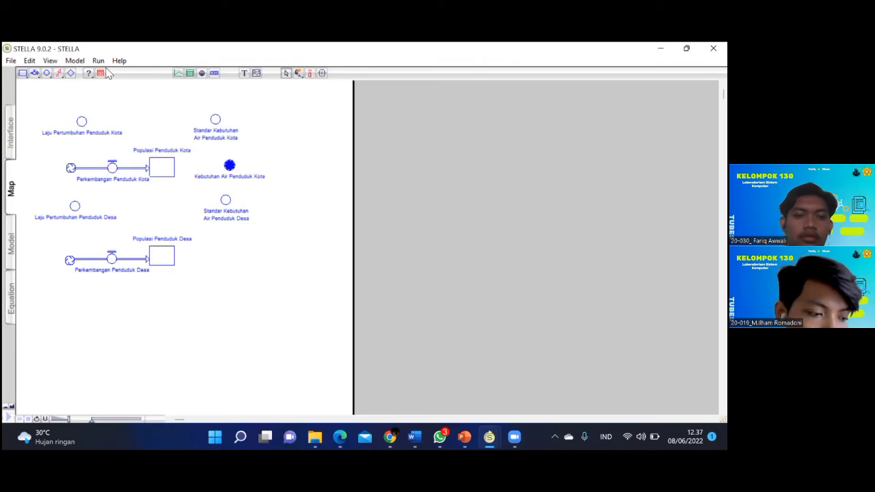
- Add a converter beside the Populasi Penduduk Desa stock and name it "Kebutuhan Air Penduduk Desa"
click(47, 72)
click(221, 262)
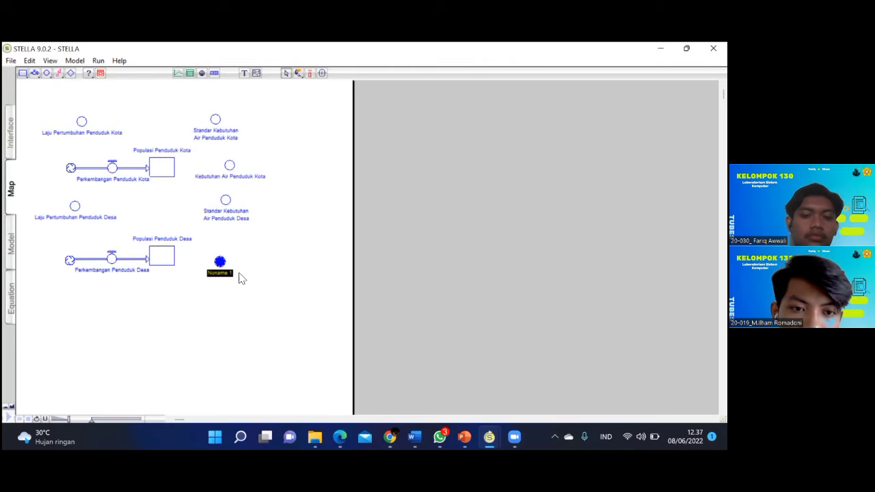
text(Kebutuh)
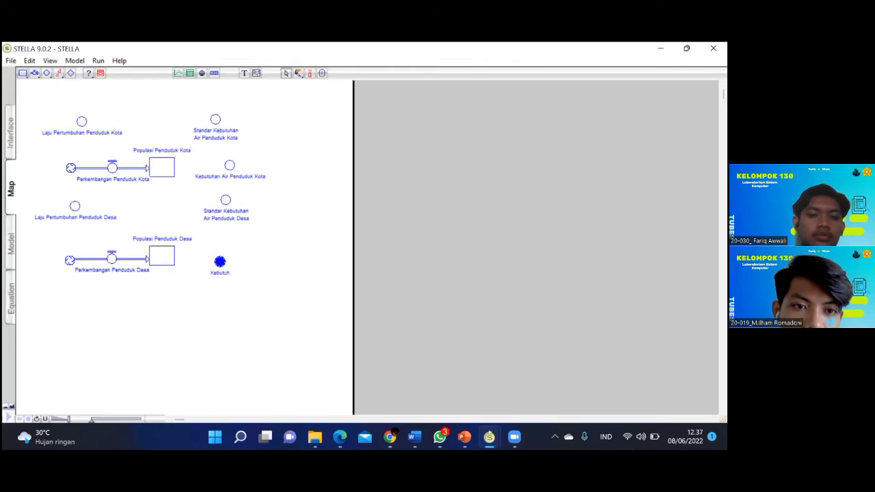
text(an Air Pen)
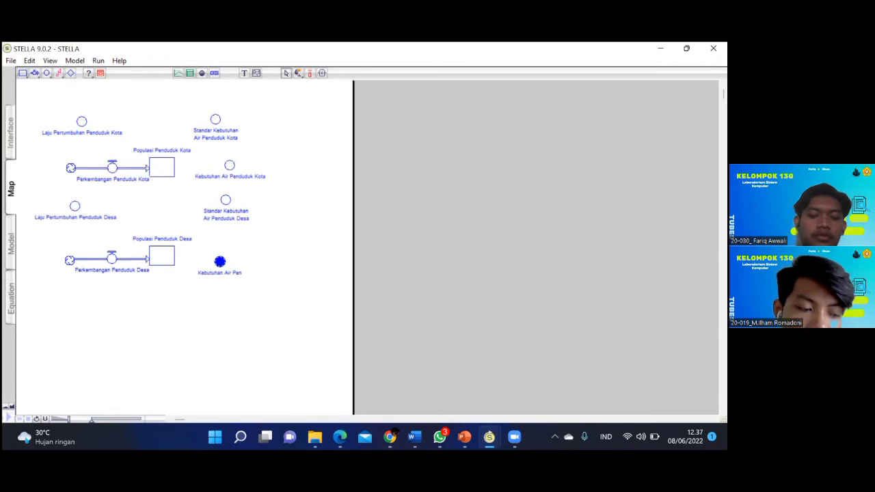
text(duduk Desa)
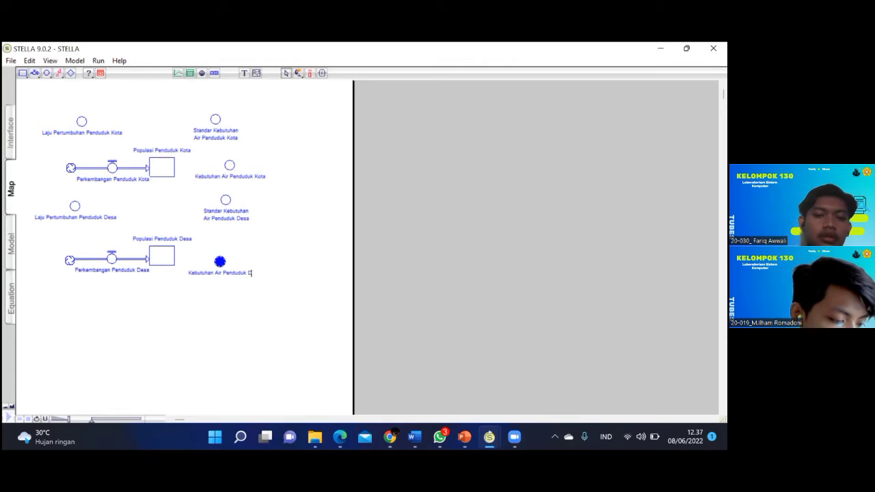
click(246, 253)
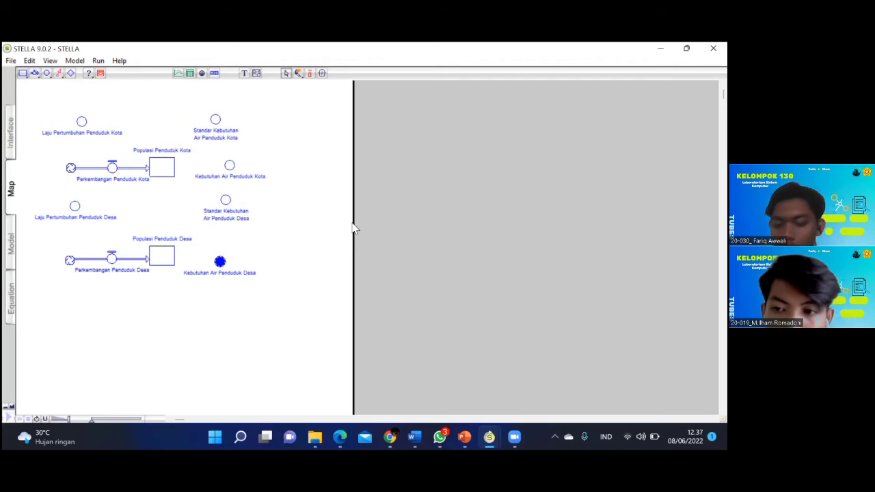
- Add a converter to the right of Standar Kebutuhan Air Penduduk Desa and name it "Total Kebjutuhan Air di Sentul City"
click(46, 75)
click(302, 205)
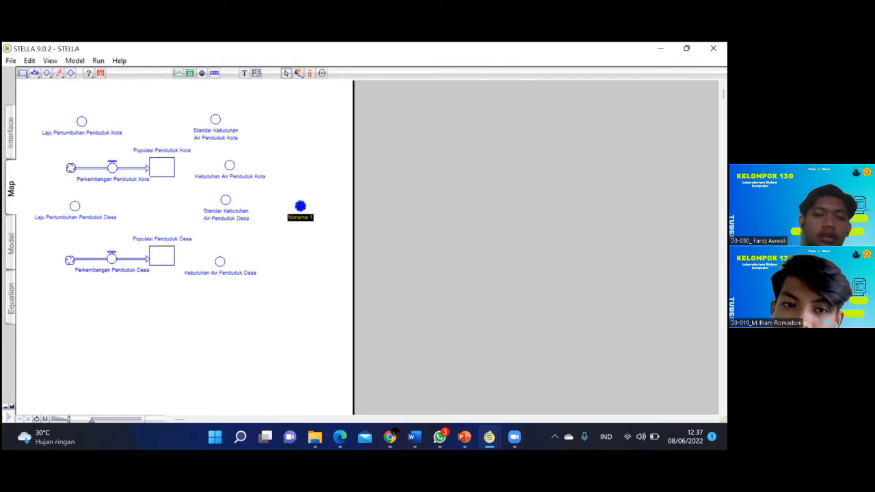
text(Total Keb)
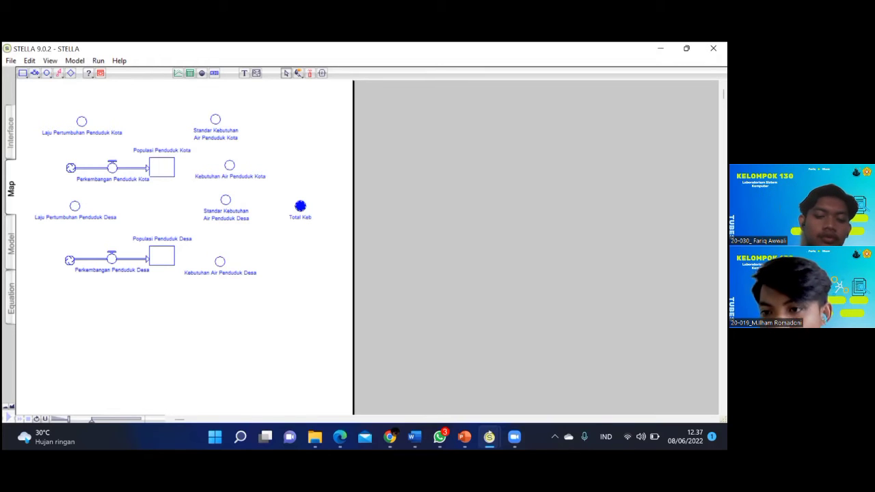
text(utuhan)
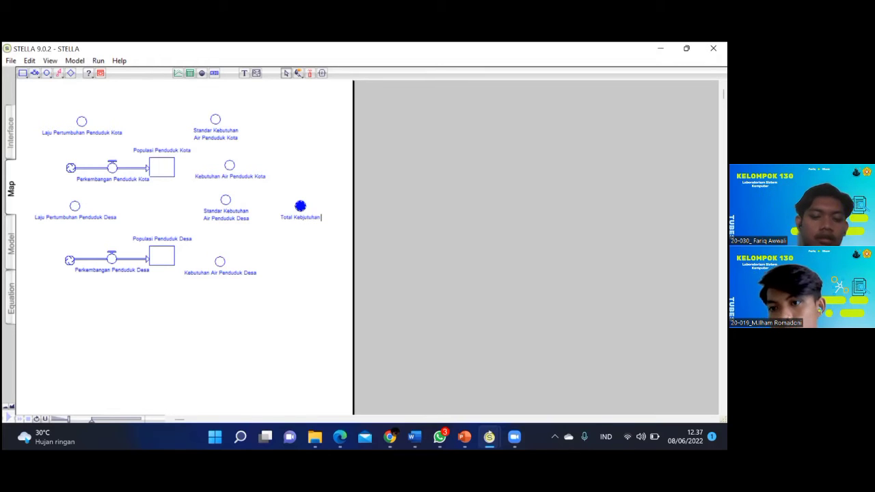
text( Air di Se)
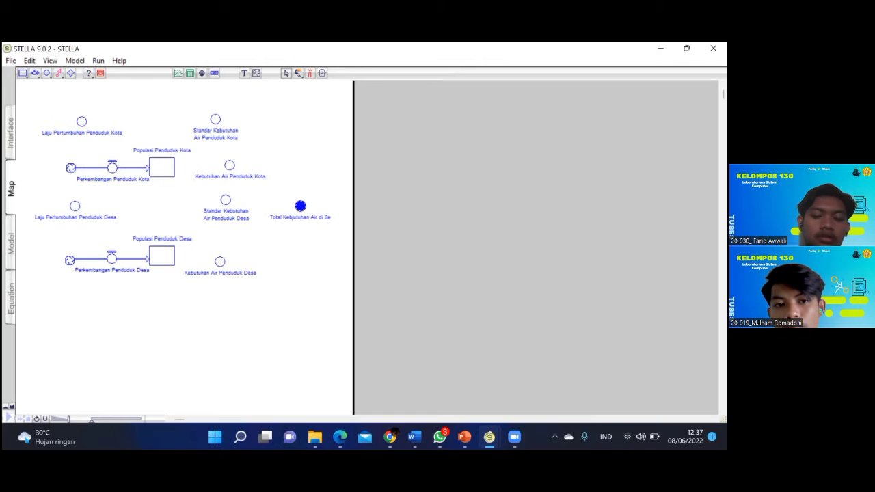
text(ntul City)
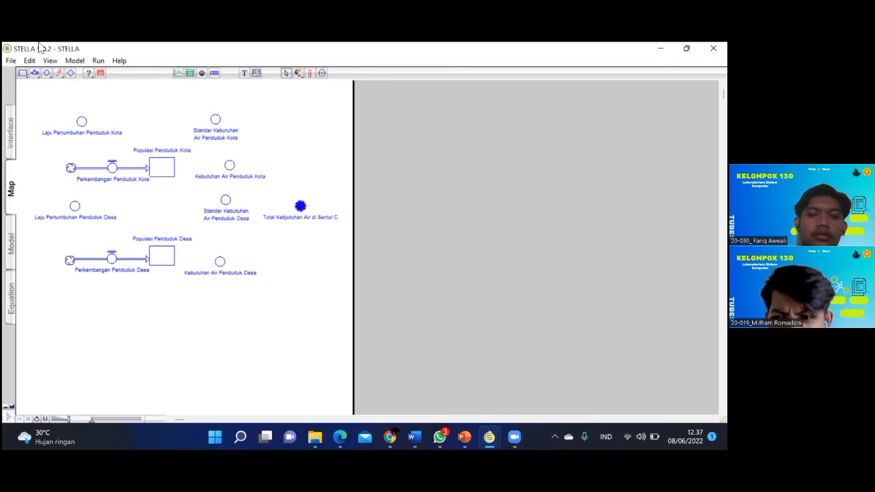
- Draw action connectors from the Laju Pertumbuhan converter and the population stock to the Perkembangan Penduduk flow, for both Kota and Desa
click(59, 74)
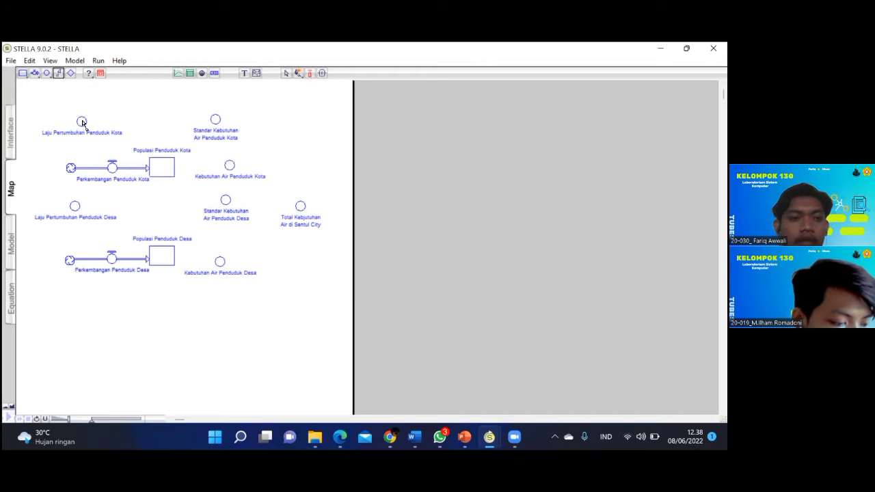
drag(113, 174, 115, 169)
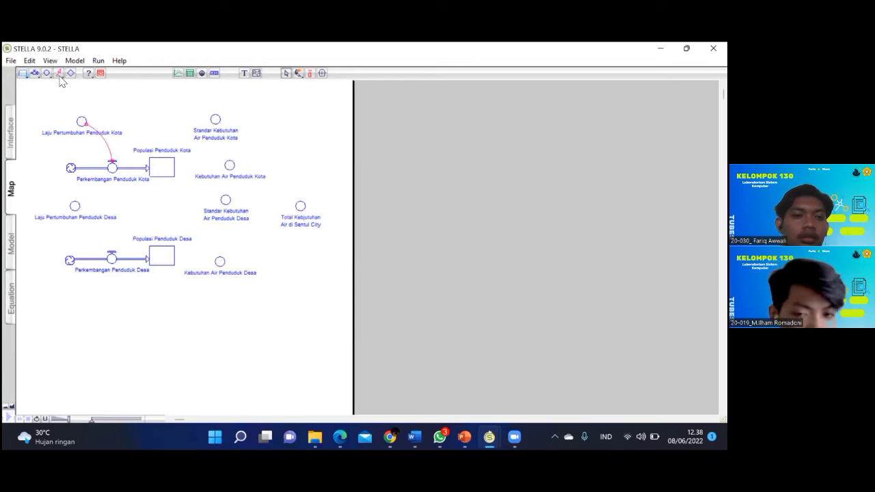
drag(161, 166, 115, 168)
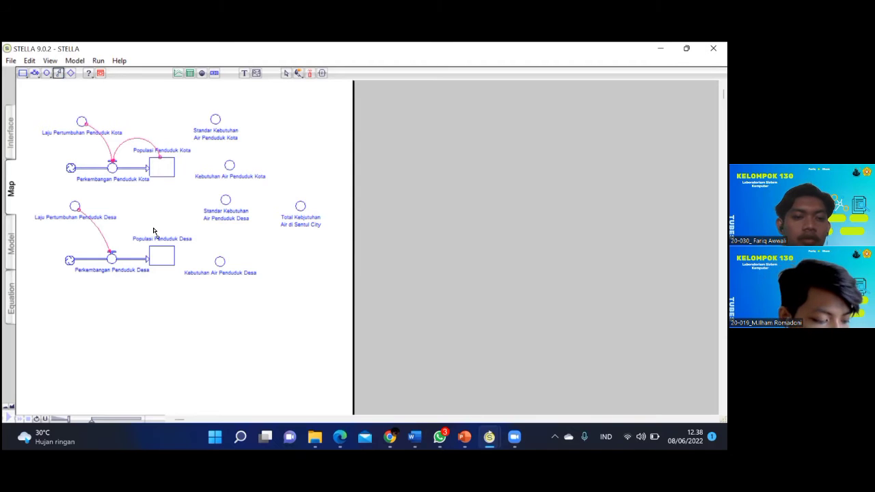
drag(125, 239, 112, 258)
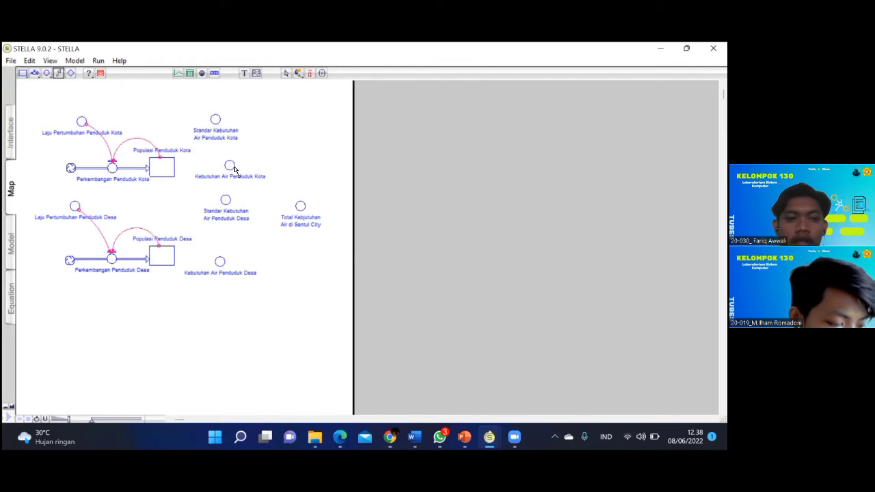
- Draw action connectors from each population stock and each Standar Kebutuhan Air converter to the matching Kebutuhan Air Penduduk converter, Kota and Desa
drag(229, 167, 229, 166)
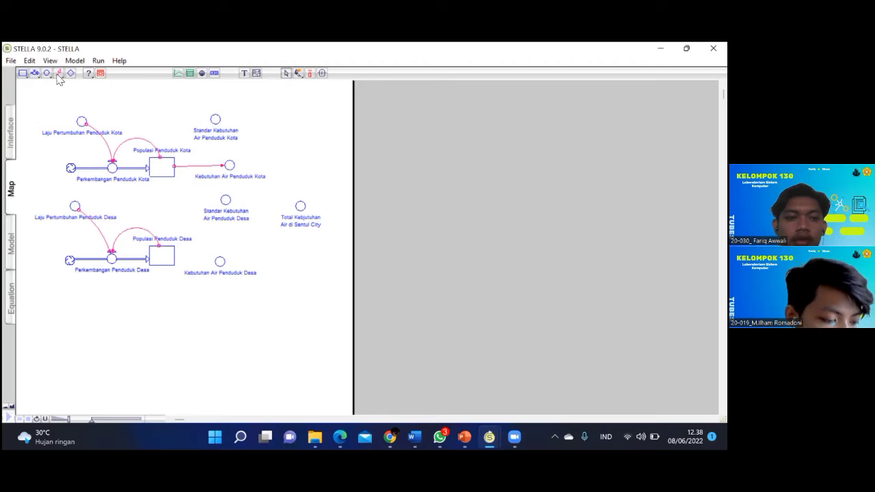
drag(226, 271, 221, 263)
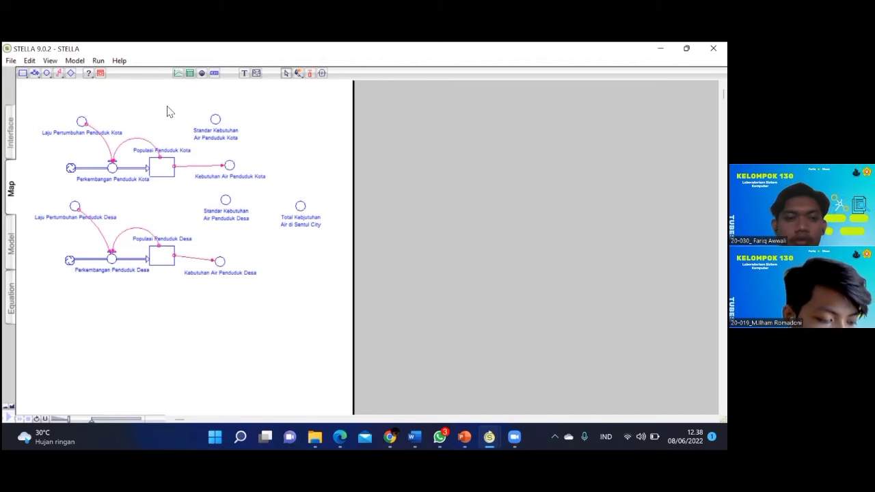
drag(216, 121, 231, 163)
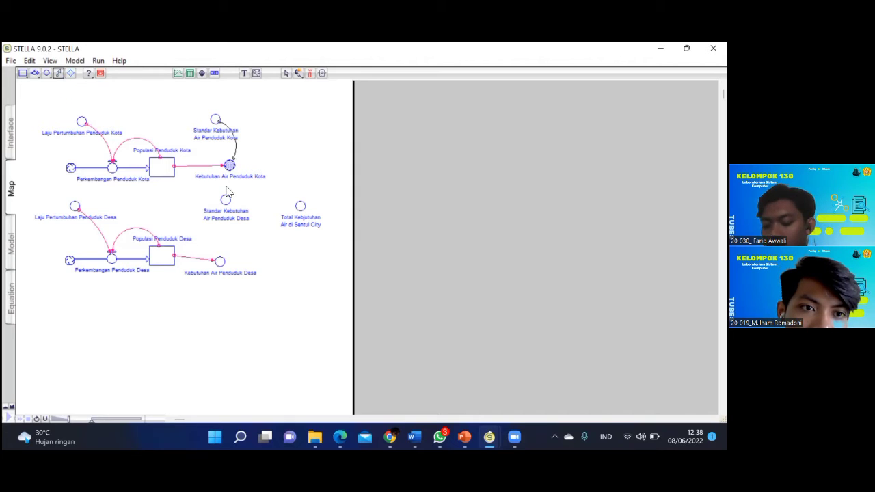
click(236, 192)
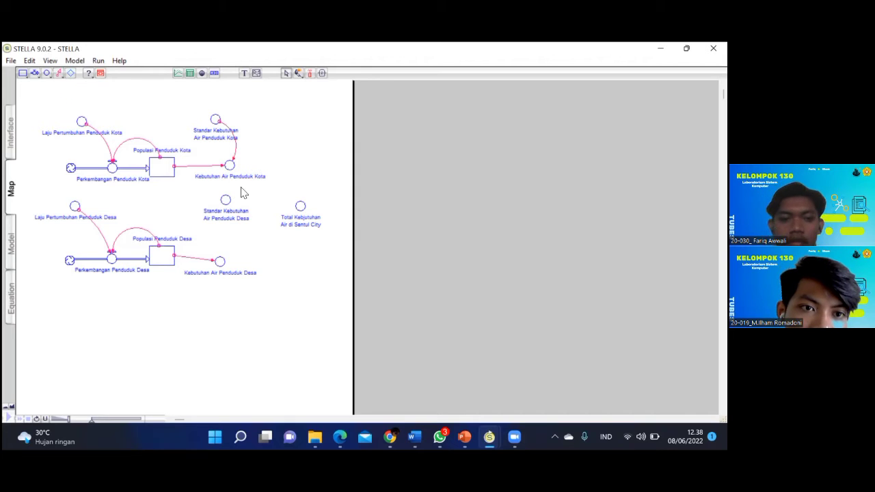
click(59, 73)
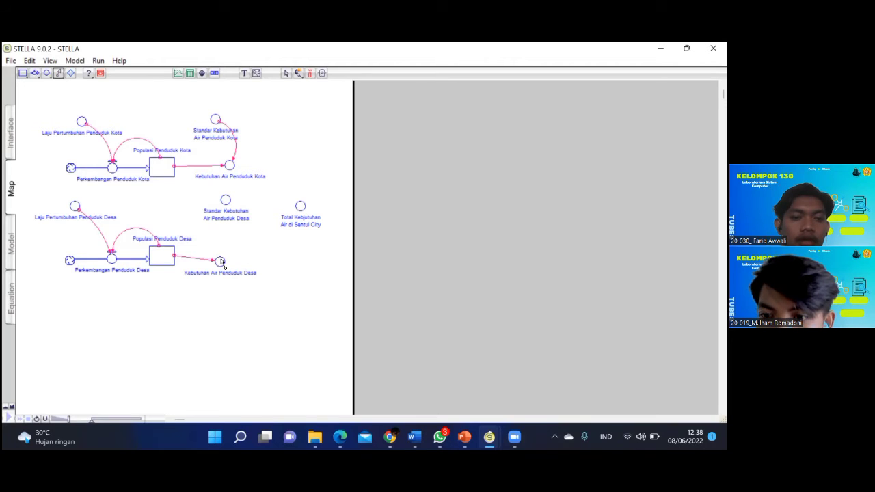
drag(226, 201, 220, 261)
click(237, 180)
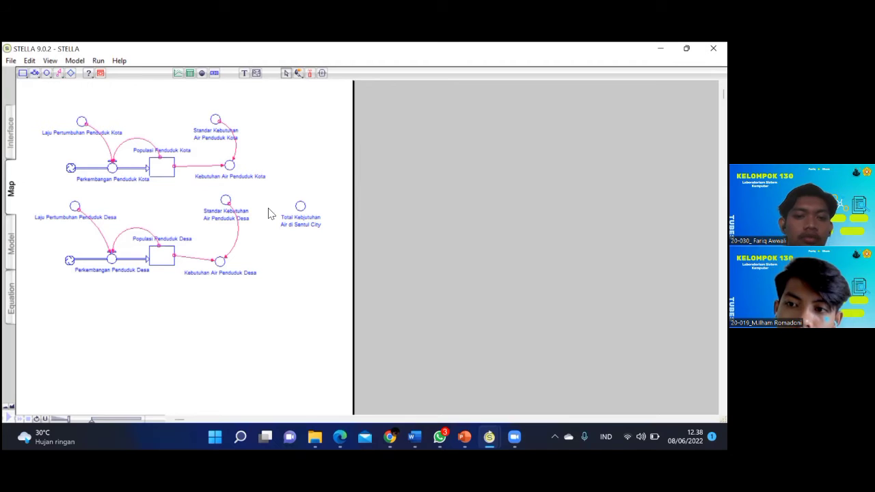
- Correct the total converter's name to "Total Kebutuhan Air di Sentul City" and connect Kebutuhan Air Penduduk Kota to it
click(312, 225)
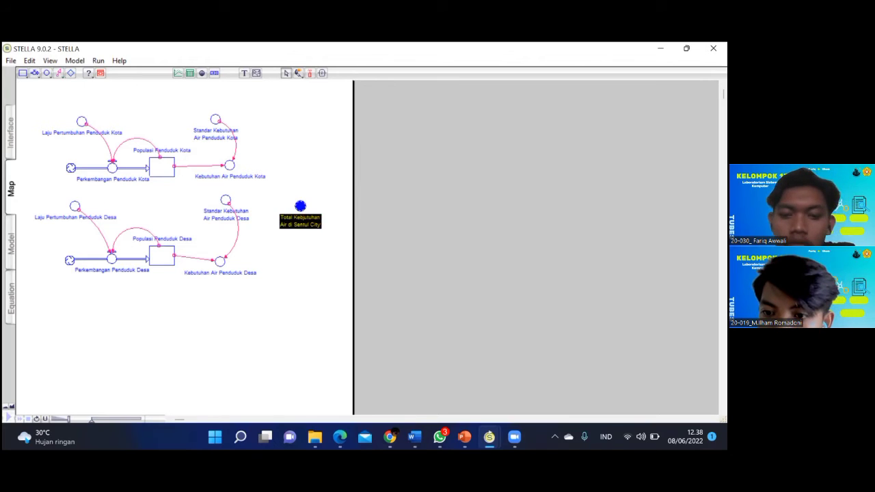
click(329, 231)
click(60, 75)
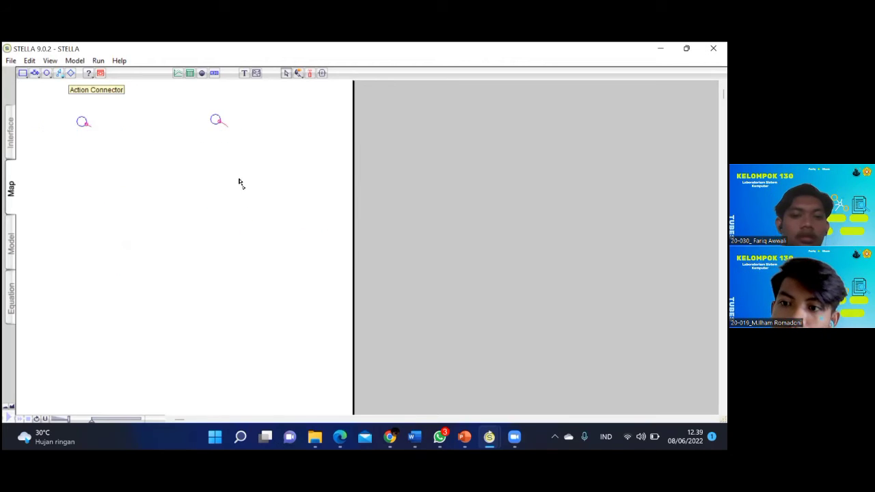
drag(297, 207, 300, 206)
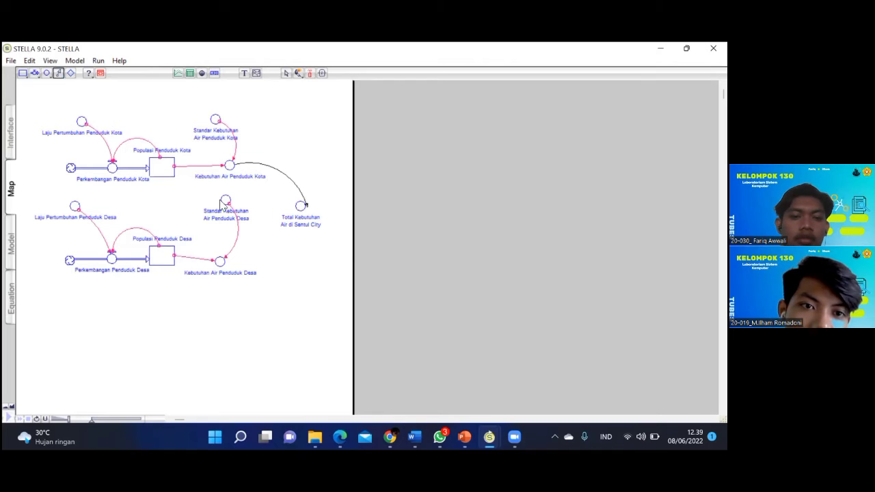
- Connect Standar Kebutuhan Air Penduduk Desa to Total Kebutuhan Air di Sentul City and try to move the connector's starting point
click(59, 74)
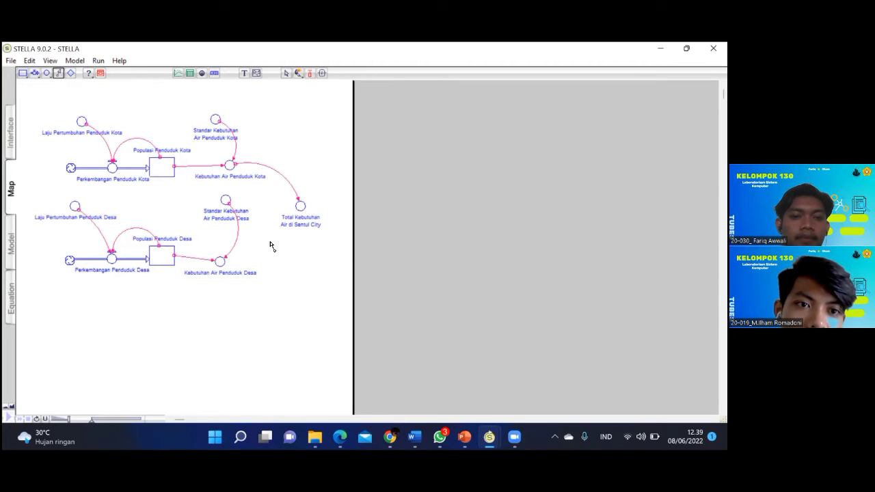
drag(226, 200, 307, 194)
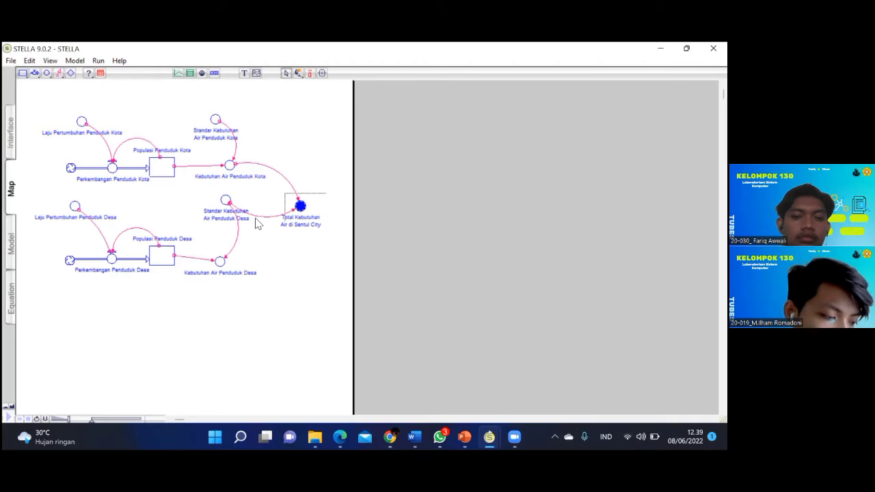
drag(230, 204, 233, 209)
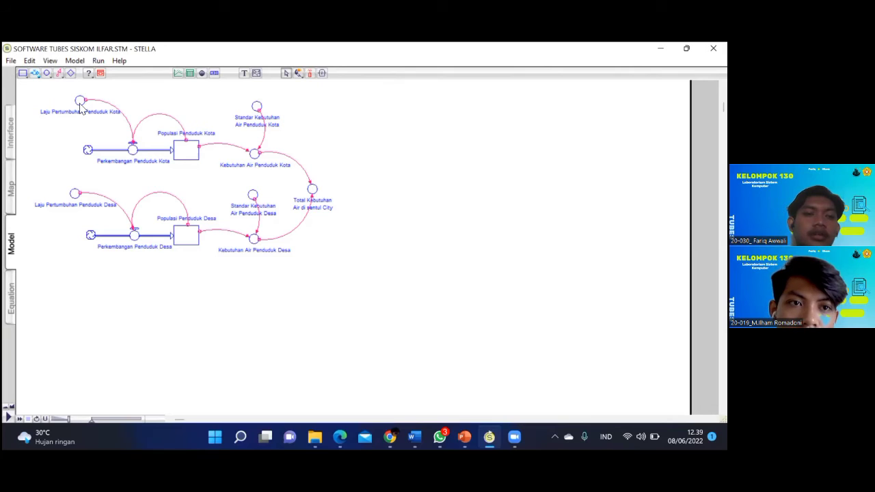
- Review the definitions of Laju Pertumbuhan Penduduk Kota, the Perkembangan Penduduk Kota flow and the Populasi Penduduk Kota stock
click(80, 104)
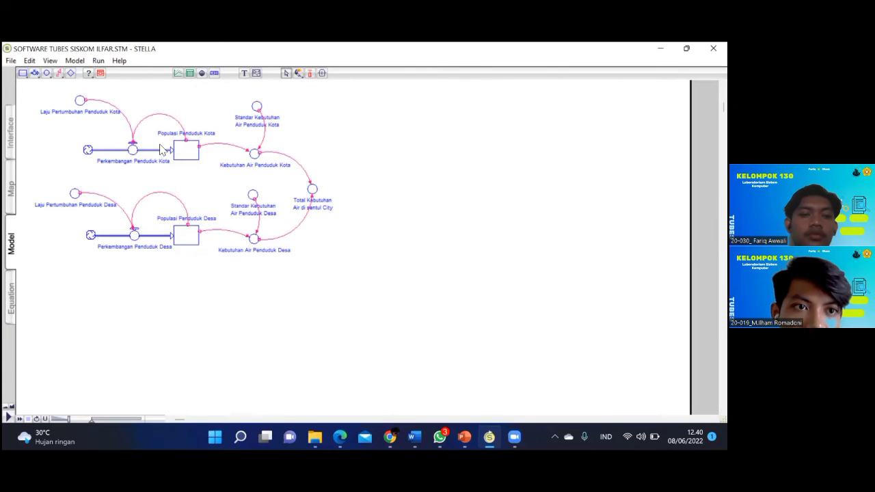
double_click(133, 150)
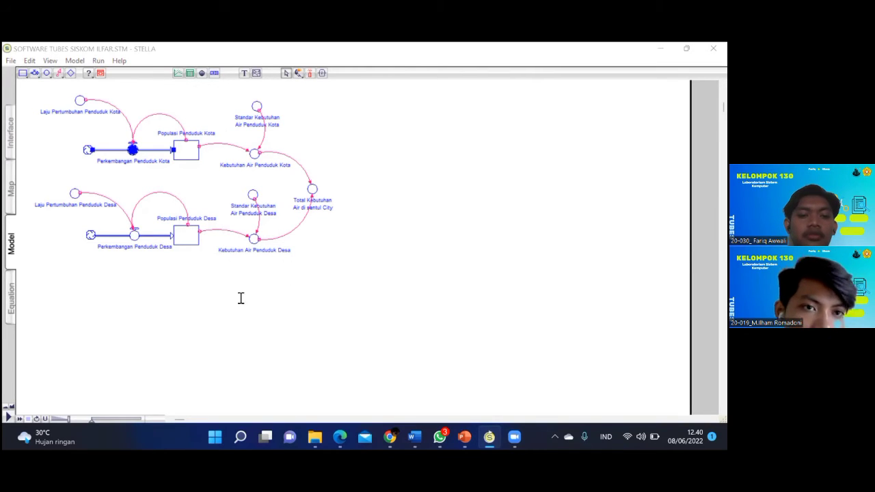
drag(312, 288, 316, 288)
click(274, 290)
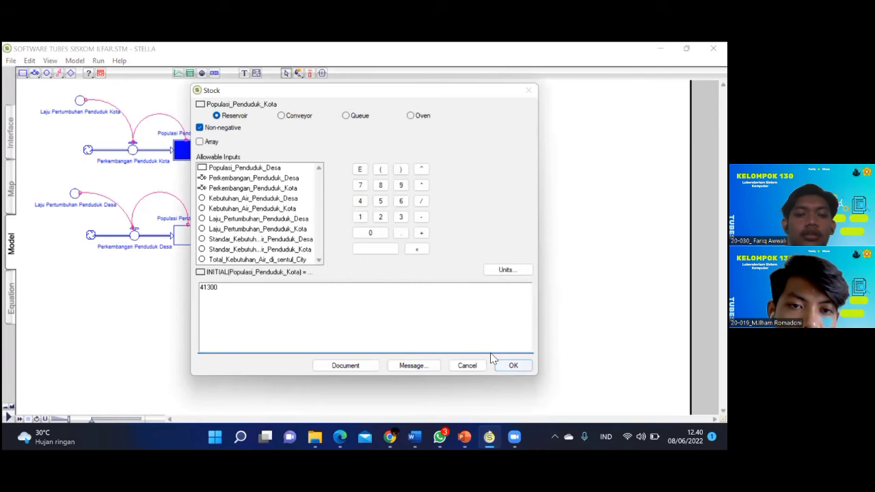
click(511, 365)
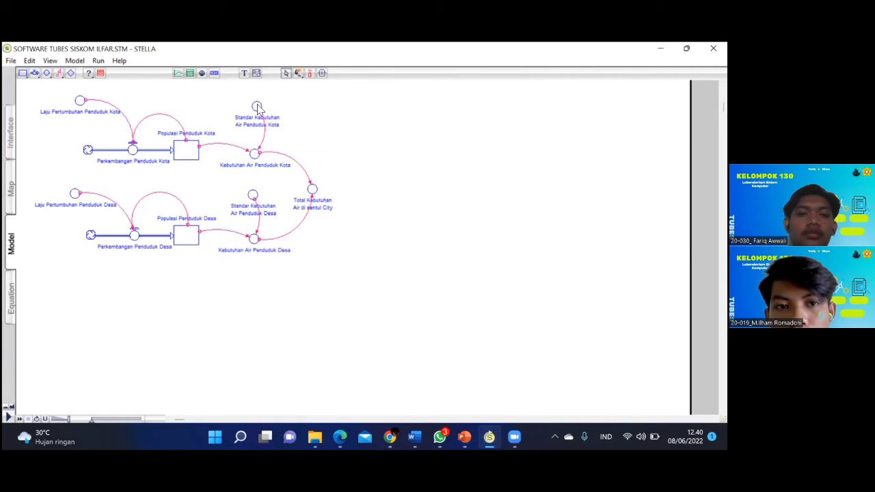
- Review the definitions of the Standar Kebutuhan Air Penduduk Kota and Kebutuhan Air Penduduk Kota converters
double_click(257, 107)
click(312, 309)
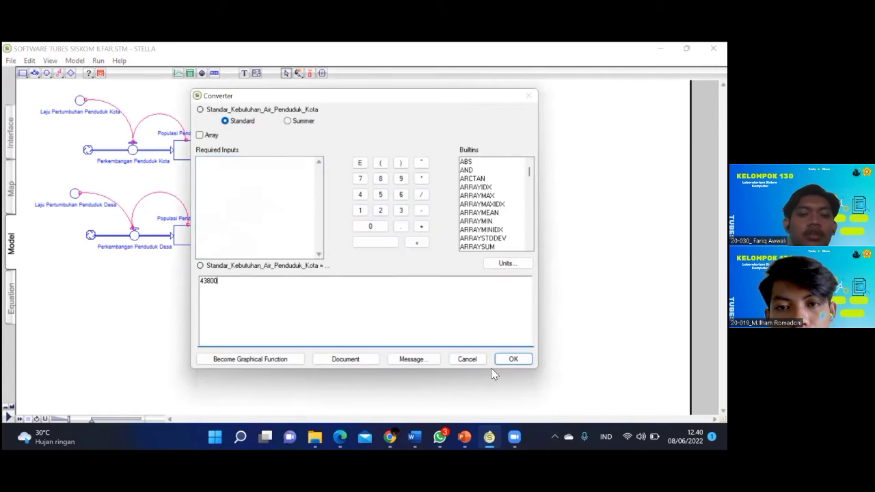
double_click(256, 155)
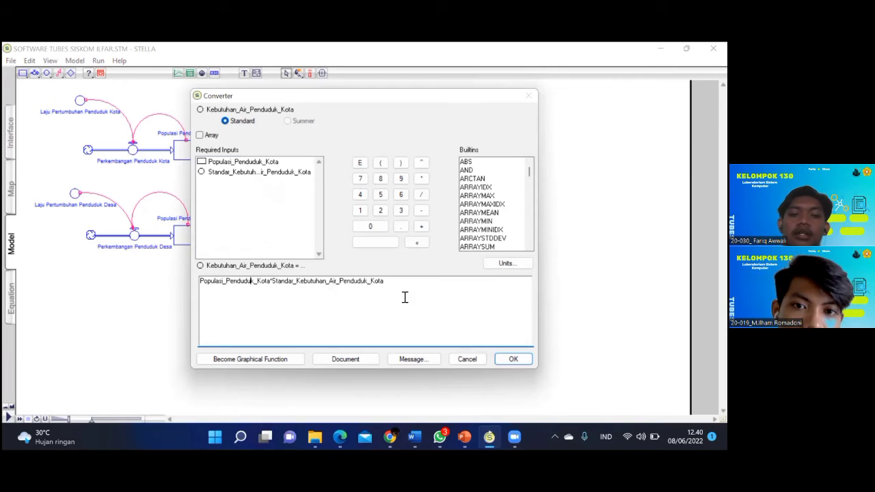
click(522, 357)
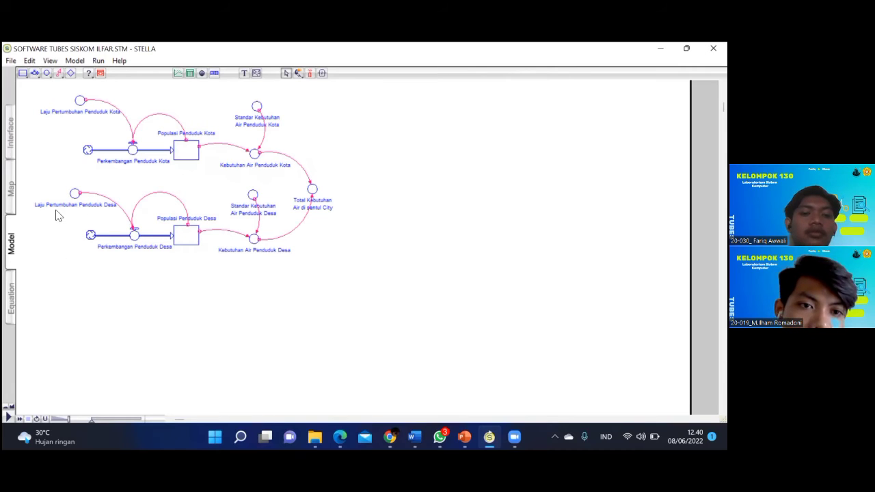
- Review the definitions of Laju Pertumbuhan Penduduk Desa, the Perkembangan Penduduk Desa flow and the Populasi Penduduk Desa stock
double_click(76, 195)
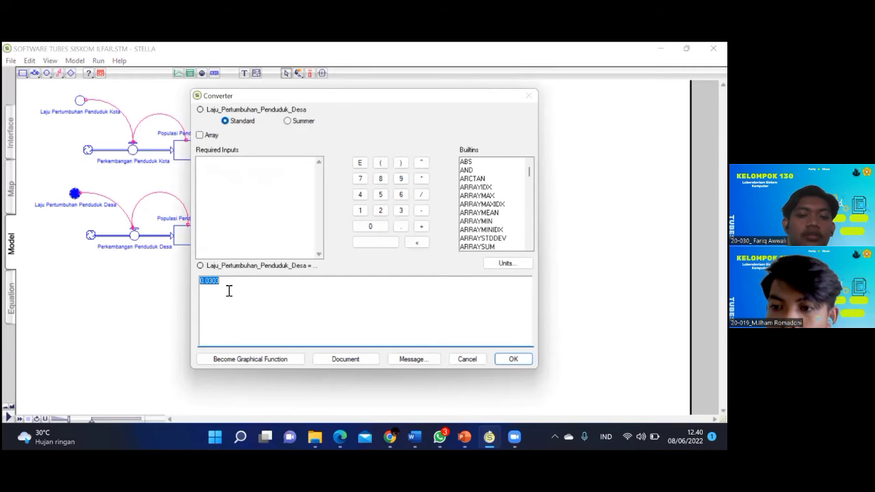
click(230, 293)
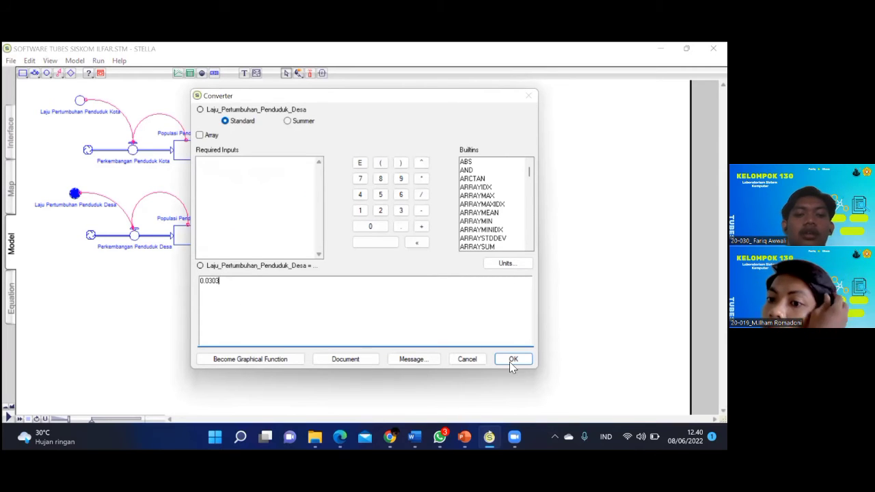
double_click(137, 237)
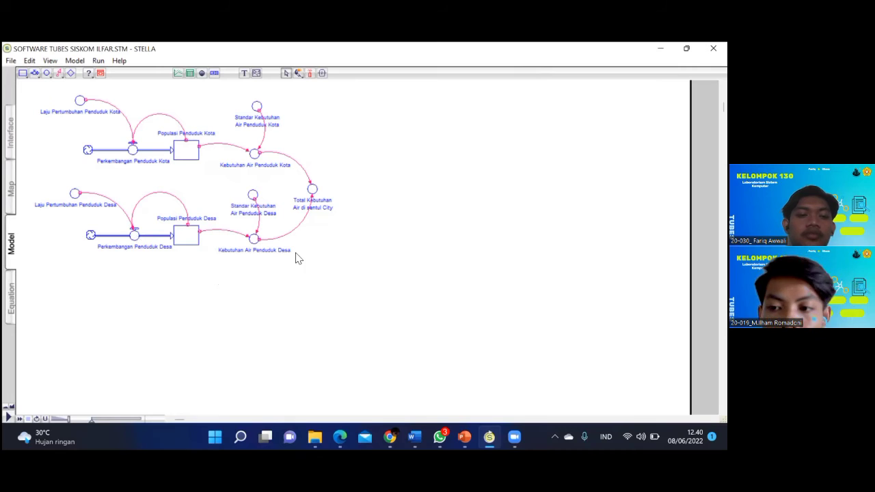
click(274, 287)
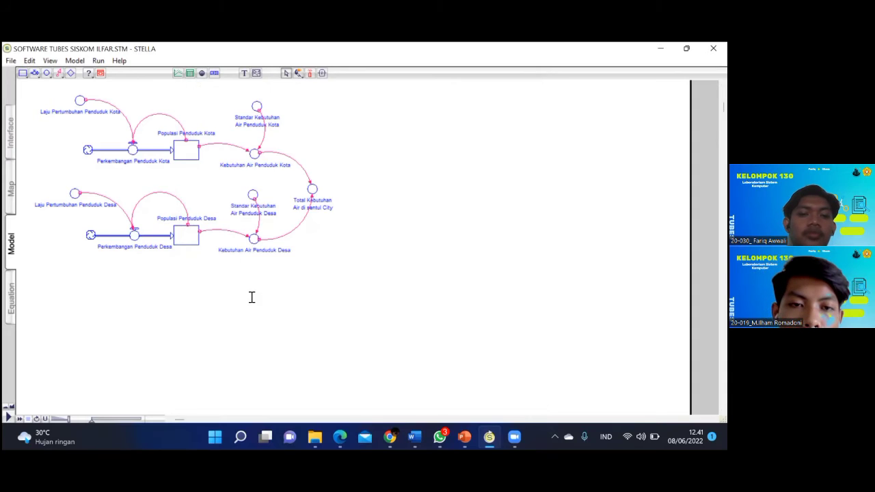
click(408, 345)
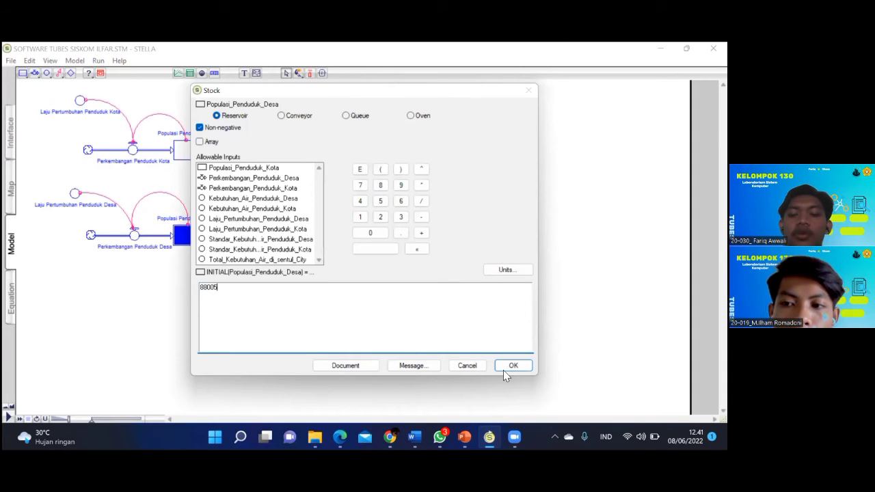
click(513, 367)
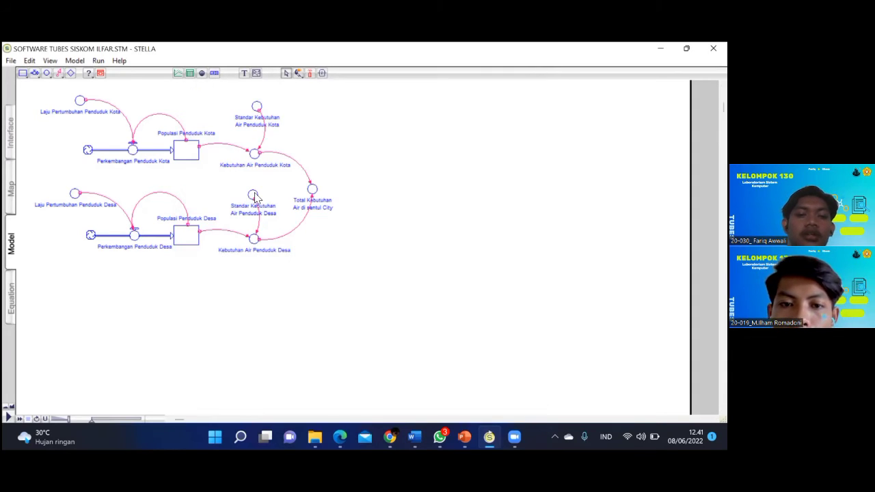
- Review the definitions of Standar Kebutuhan Air Penduduk Desa, Kebutuhan Air Penduduk Desa and Total Kebutuhan Air di Sentul City
double_click(254, 196)
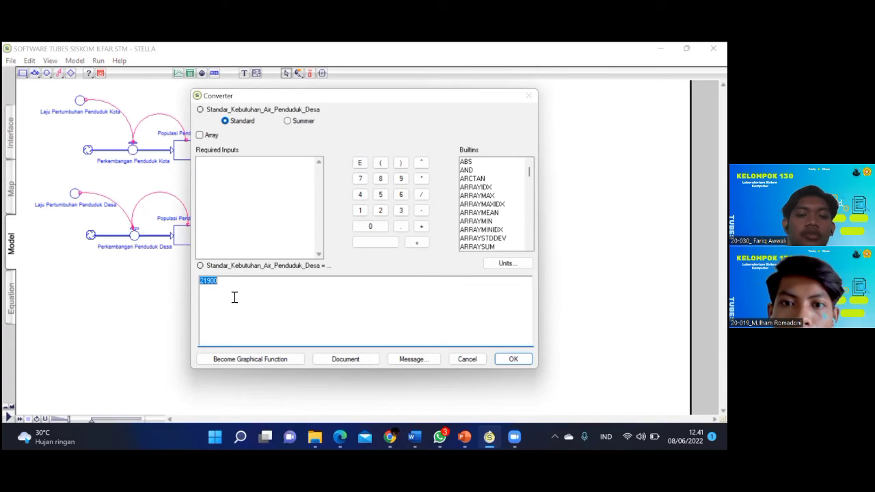
click(233, 298)
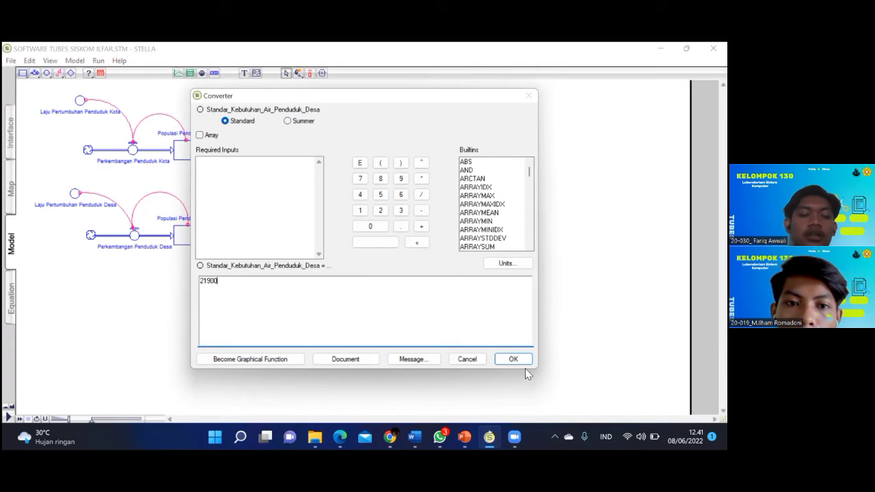
double_click(257, 242)
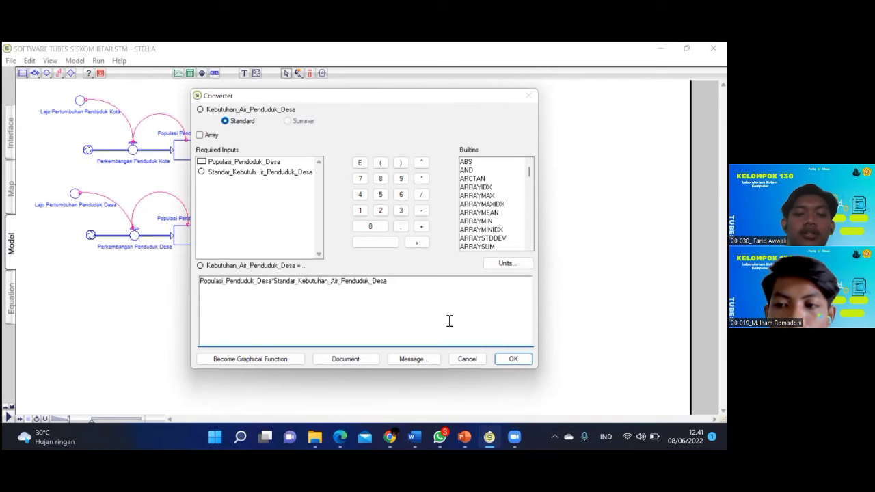
key(Return)
double_click(310, 196)
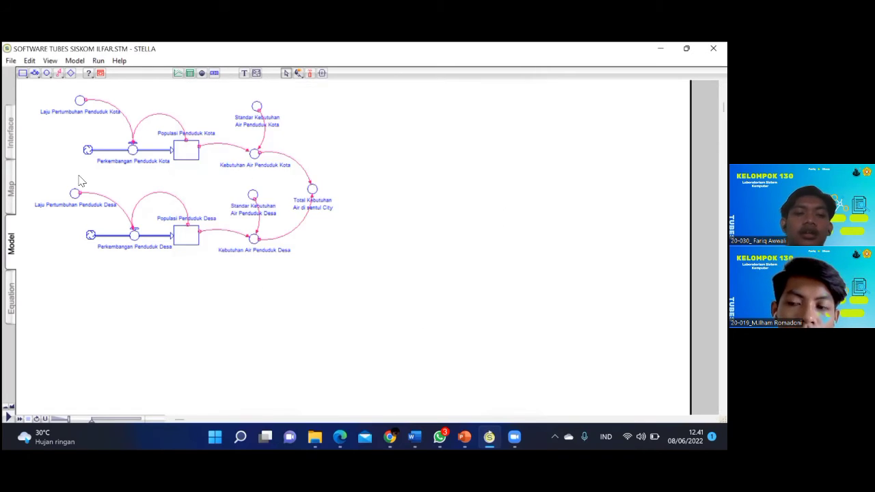
key(Return)
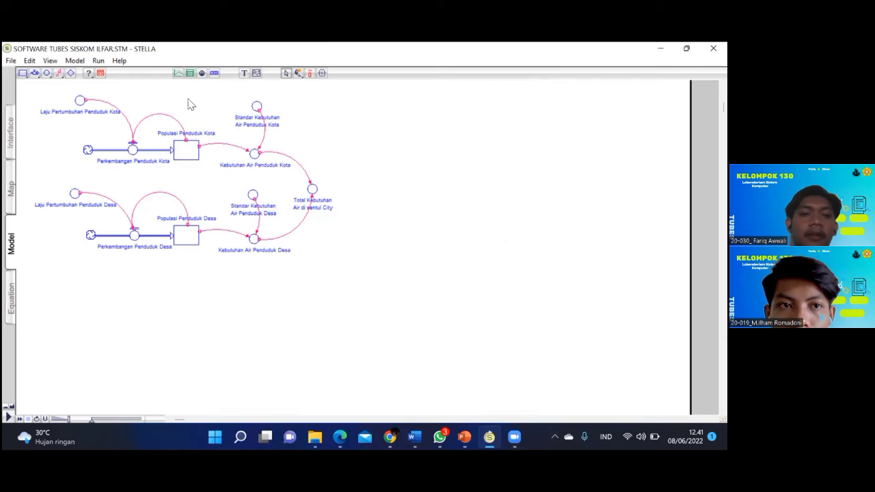
- Place a graph pad in the empty area beside the model diagram and pin it to the canvas
click(179, 73)
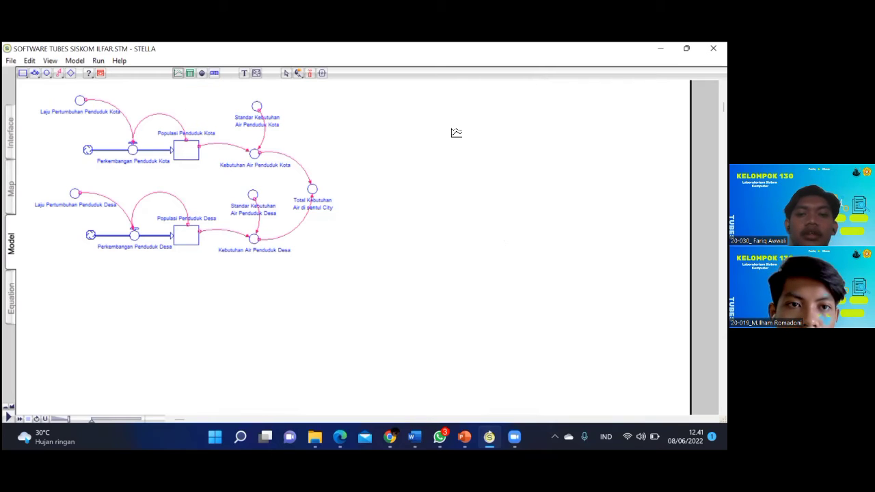
click(456, 134)
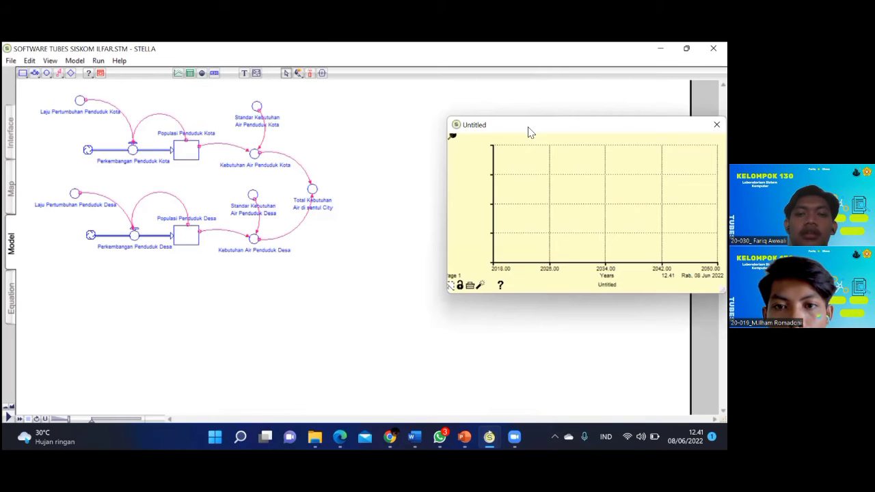
drag(529, 132, 470, 103)
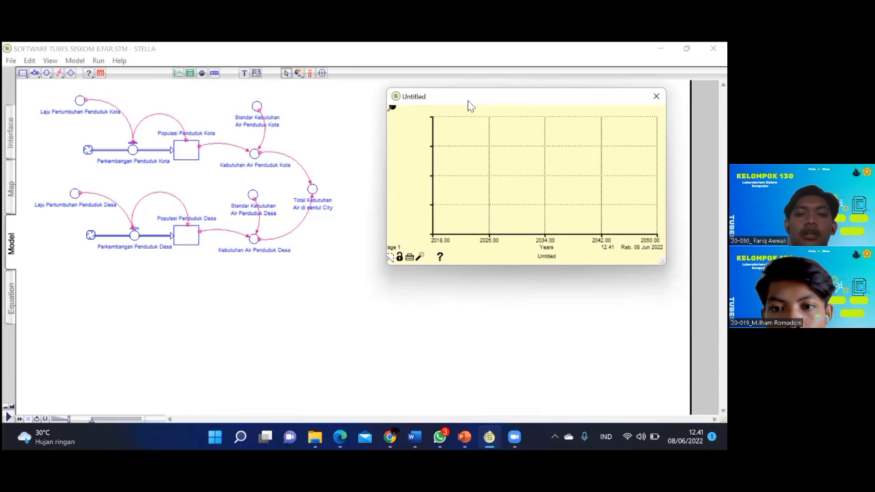
click(385, 109)
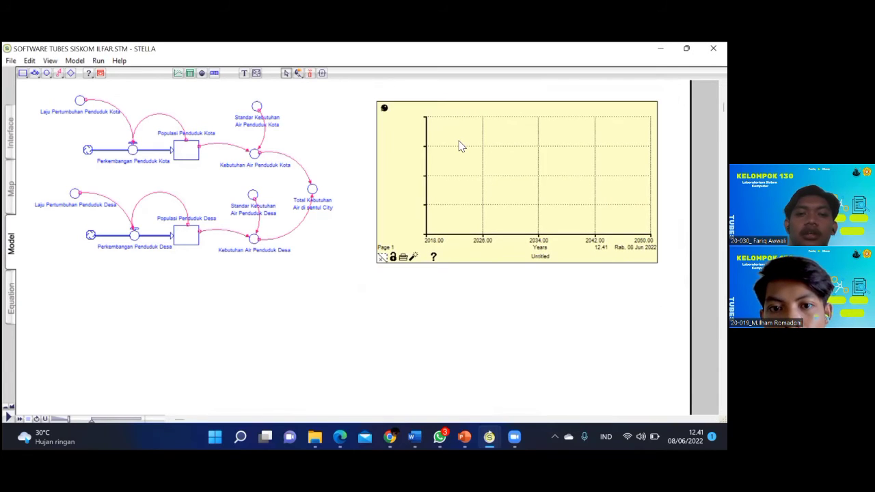
- Add Populasi_Penduduk_Desa and Populasi_Penduduk_Kota to the graph's plotted variables
double_click(461, 146)
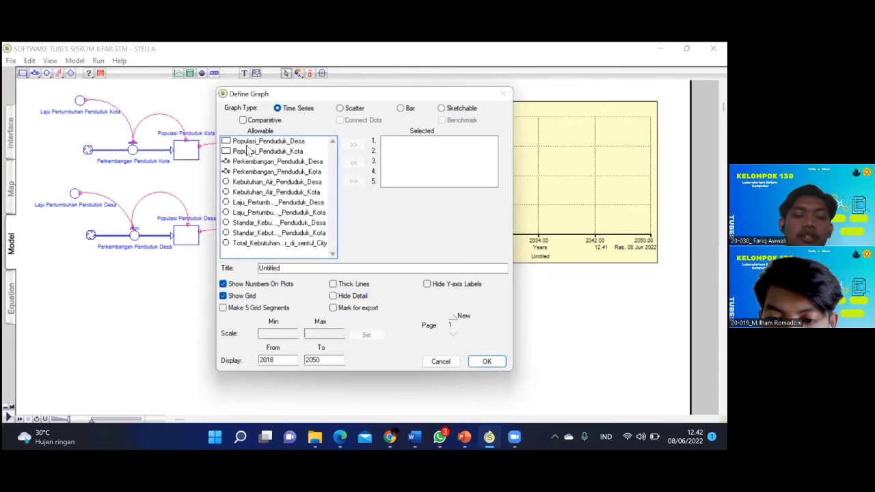
click(323, 143)
click(353, 146)
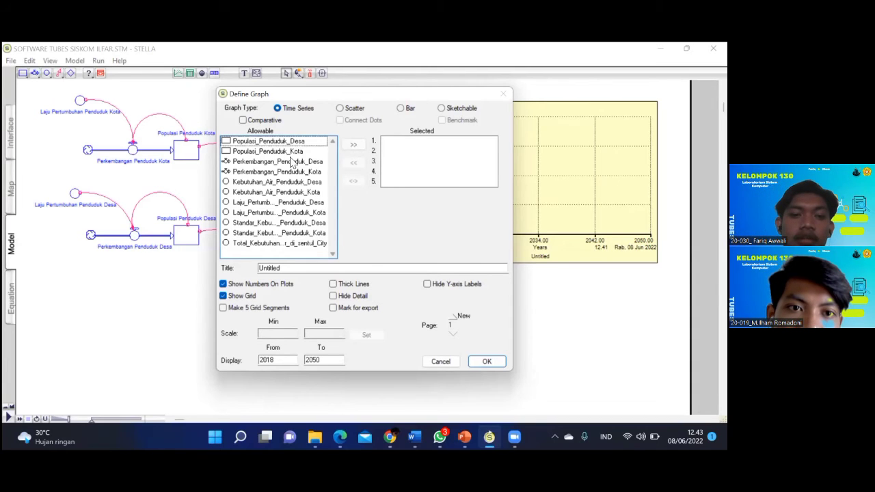
click(271, 152)
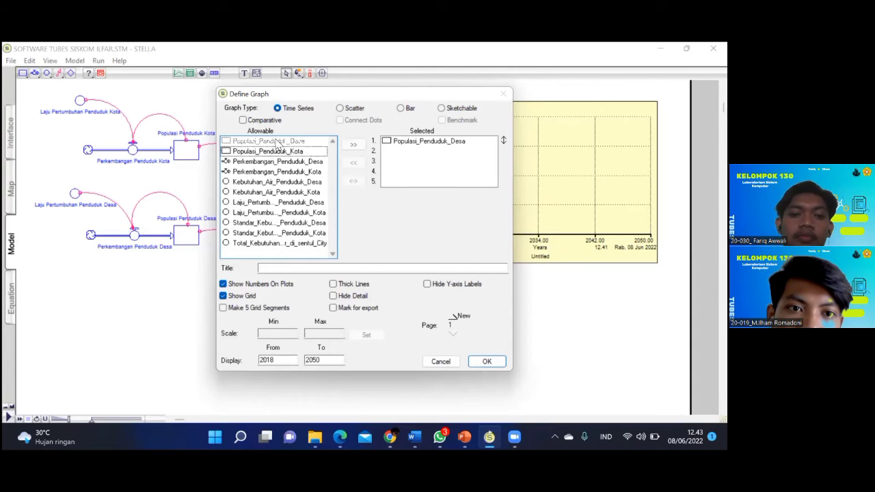
click(350, 147)
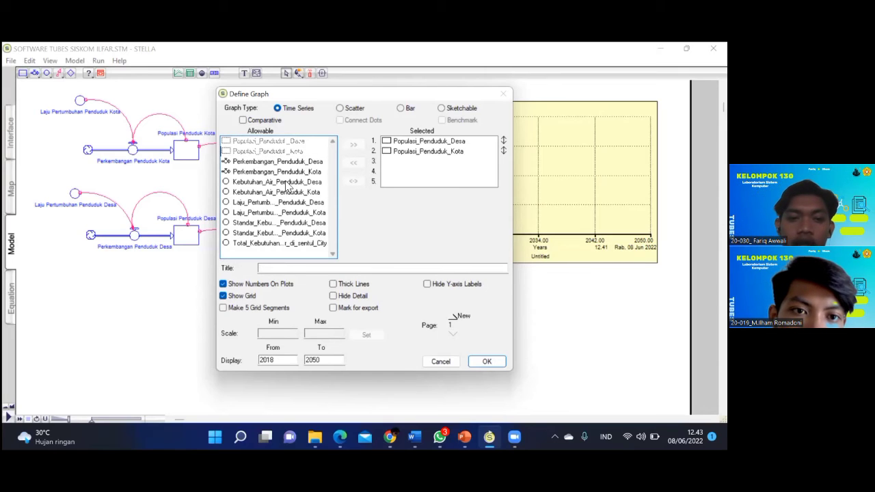
- Add Kebutuhan_Air_Penduduk_Desa, Kebutuhan_Air_Penduduk_Kota and Total_Kebutuhan_Air_di_sentul_City to the graph's plotted variables
click(286, 182)
click(362, 144)
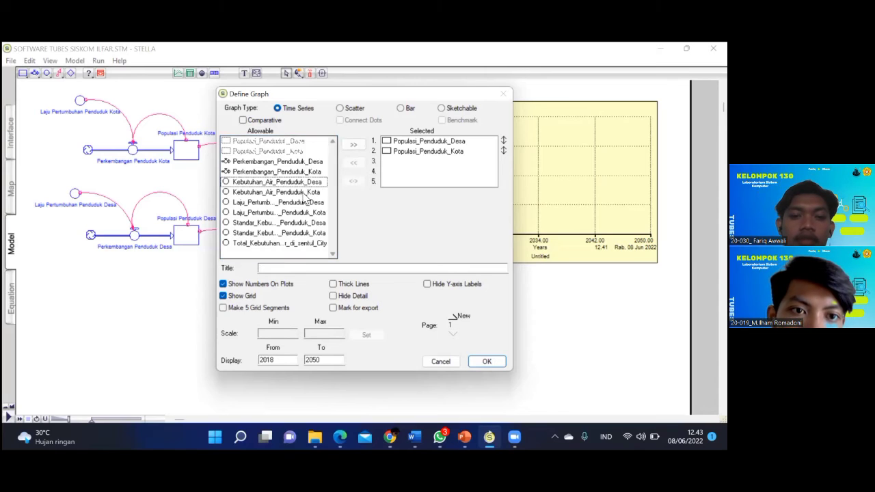
click(303, 192)
click(349, 148)
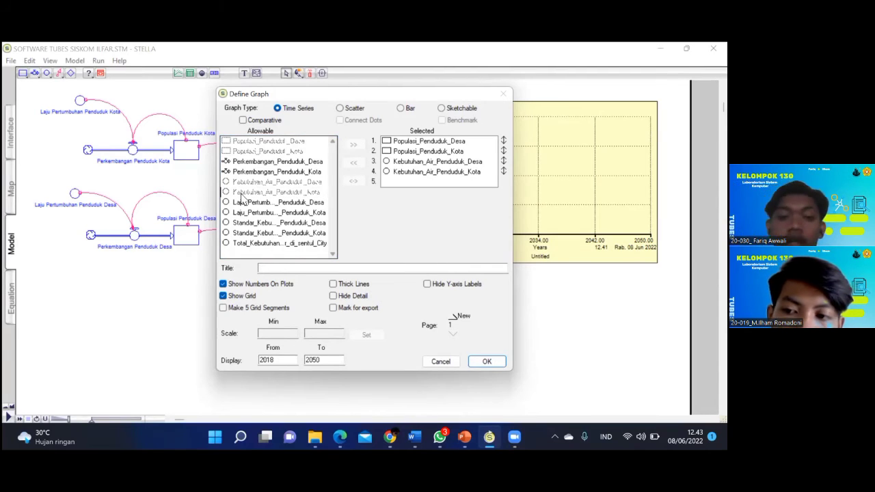
click(274, 244)
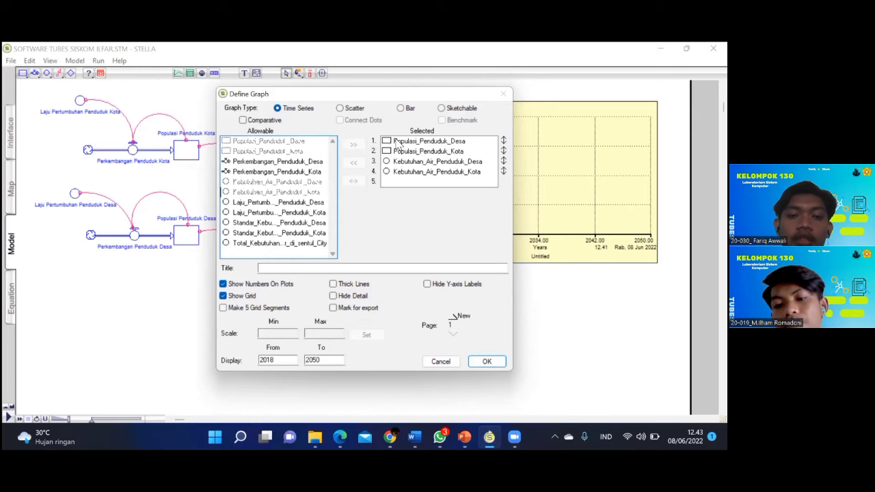
click(354, 145)
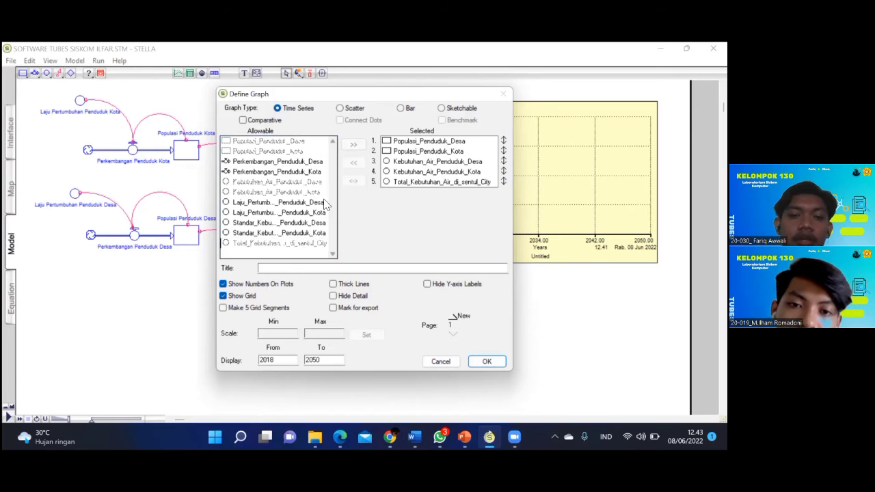
- Title the graph "Kebutuhan Air Bersih di Sentul City" and apply the graph definition
click(300, 268)
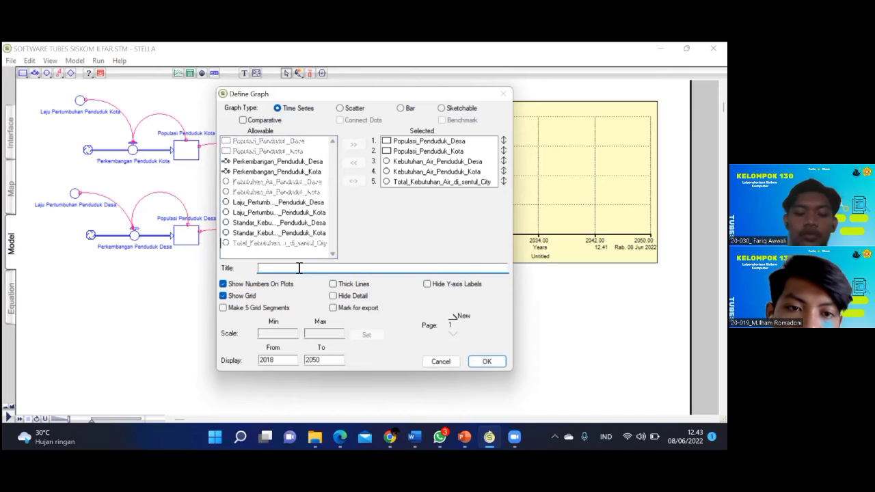
text(Kebu)
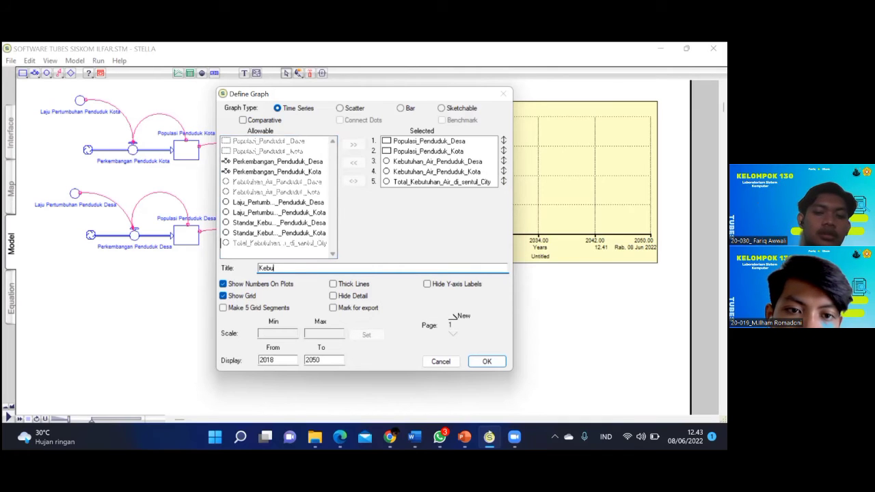
text(tuhan Air Bersih di Sentul City)
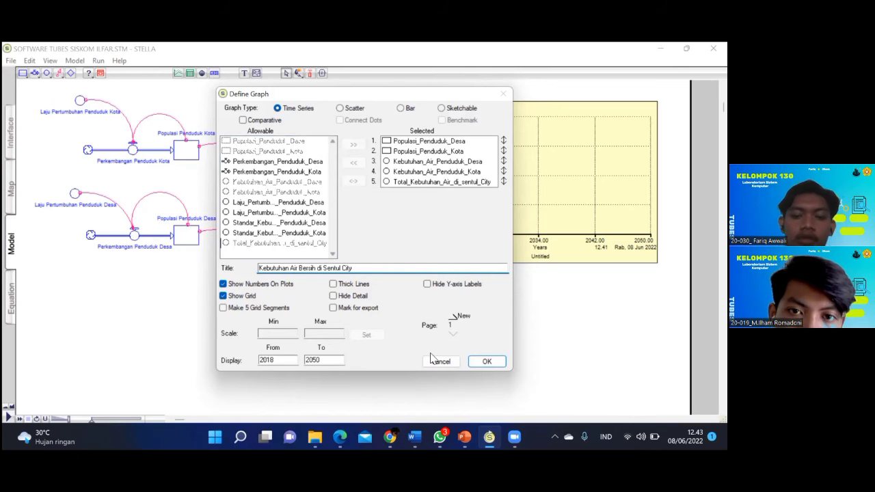
click(487, 361)
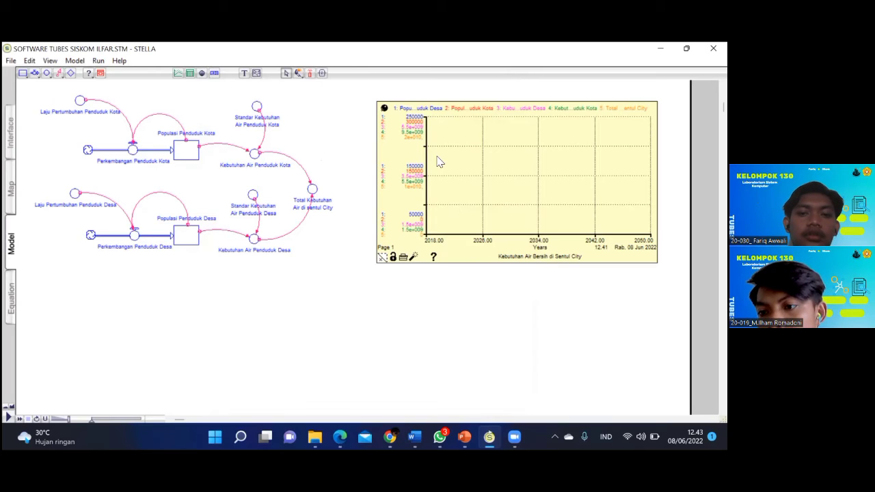
- Set the run specs to simulate from 2018 to 2050 with a DT of 1.00 and years as the time unit
click(97, 61)
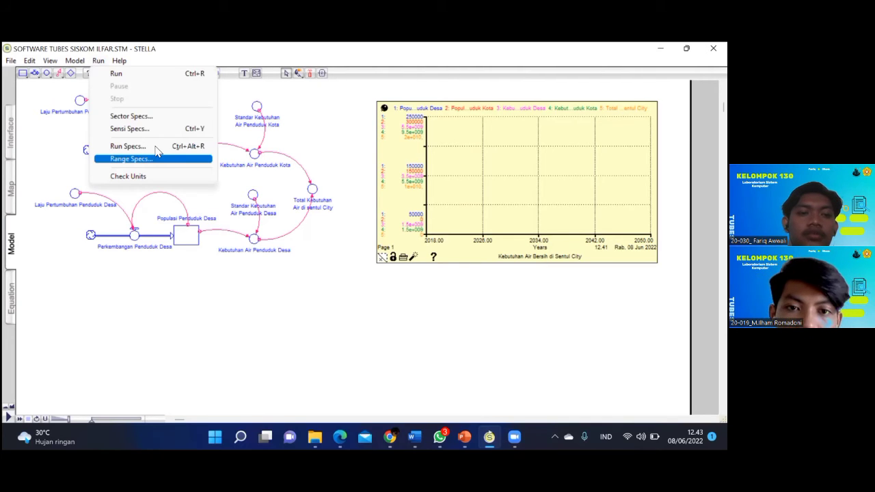
click(155, 147)
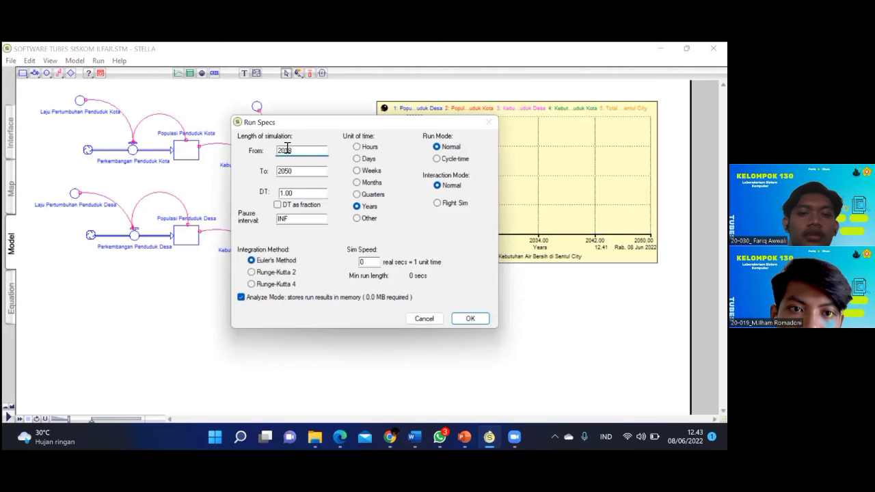
double_click(303, 151)
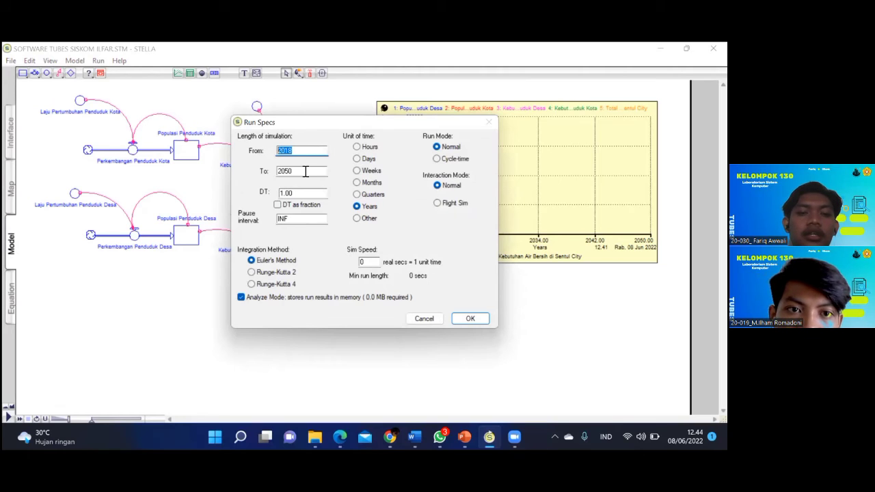
click(298, 154)
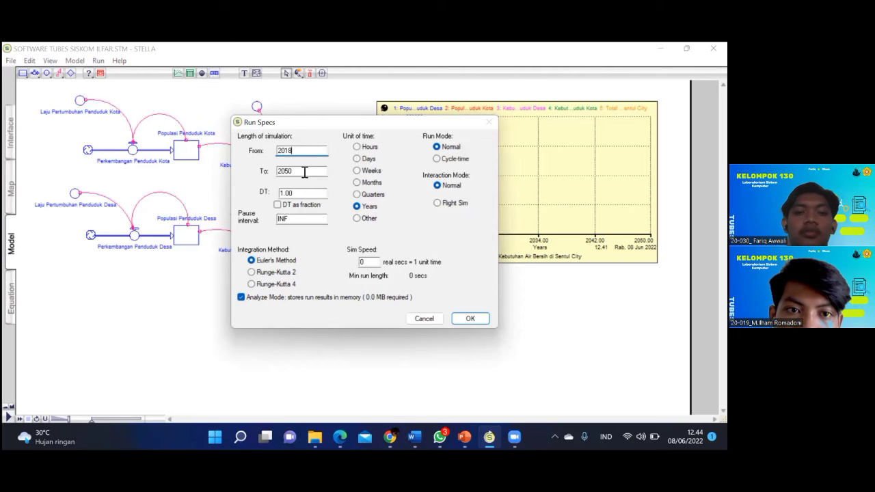
double_click(291, 150)
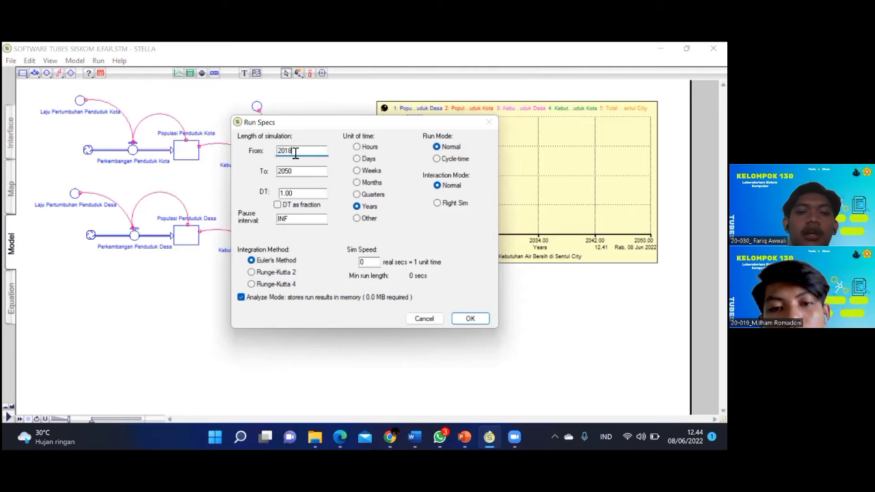
double_click(296, 172)
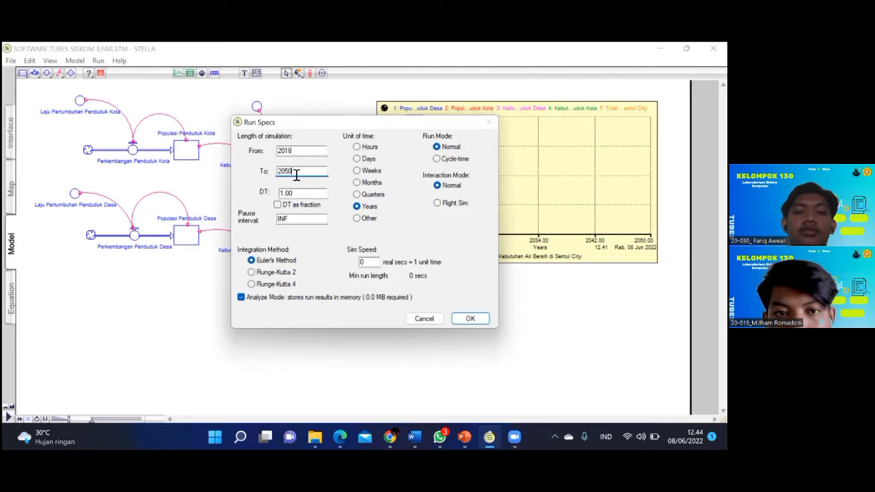
double_click(293, 194)
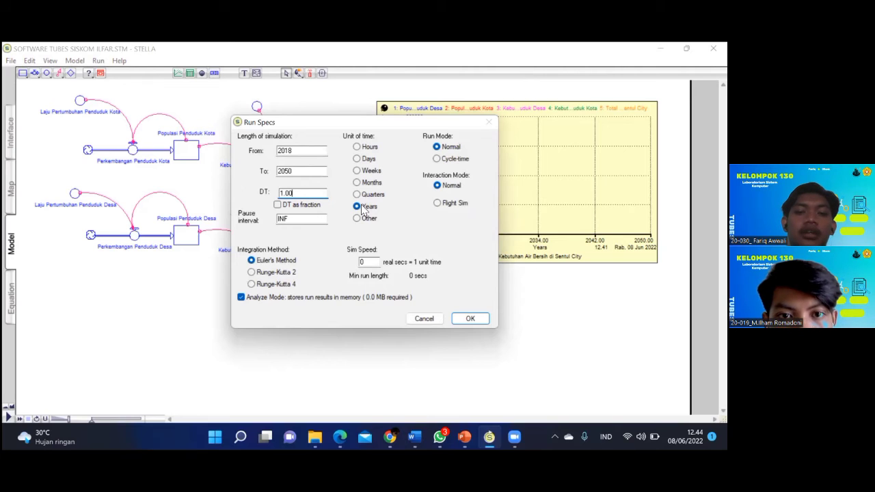
click(471, 319)
- Run the simulation to plot the population and water demand curves on the graph
click(108, 63)
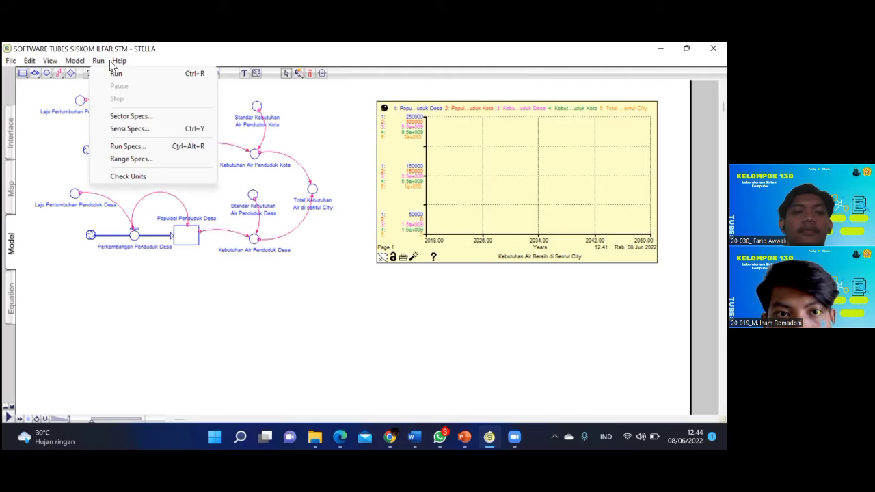
click(103, 62)
click(102, 63)
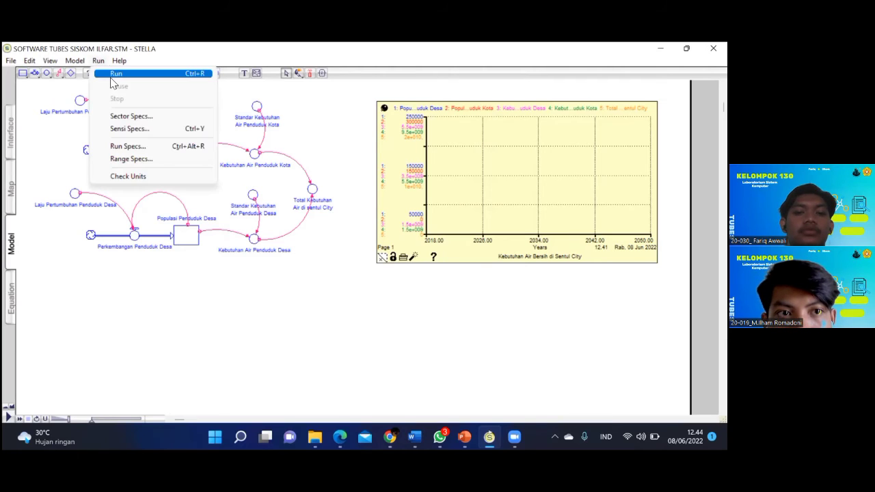
click(114, 74)
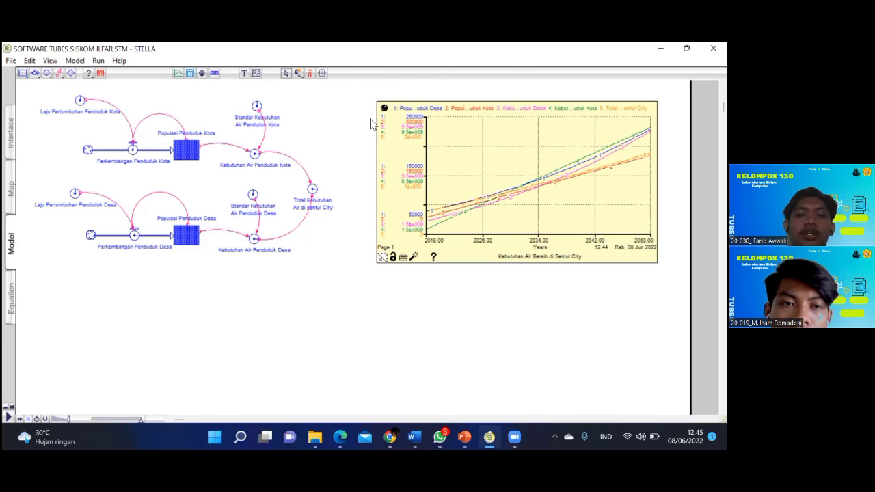
- Place a table pad directly below the graph, pin it to the canvas and open its definition
click(189, 73)
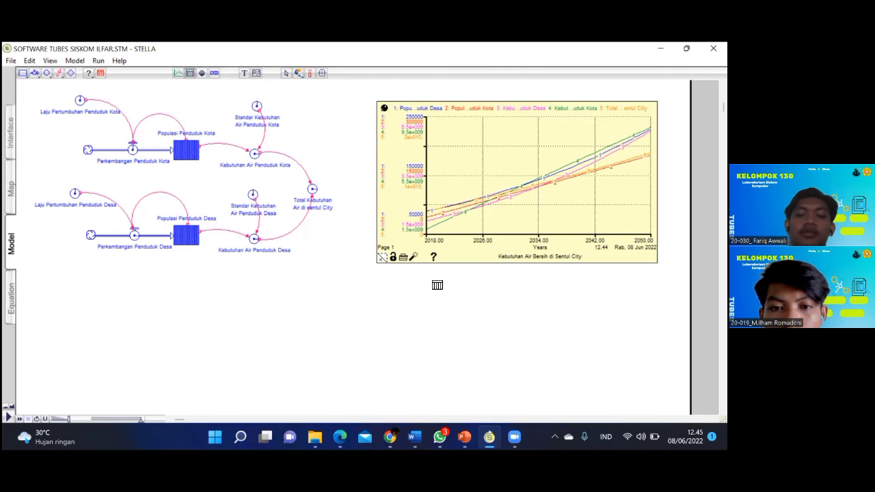
click(500, 292)
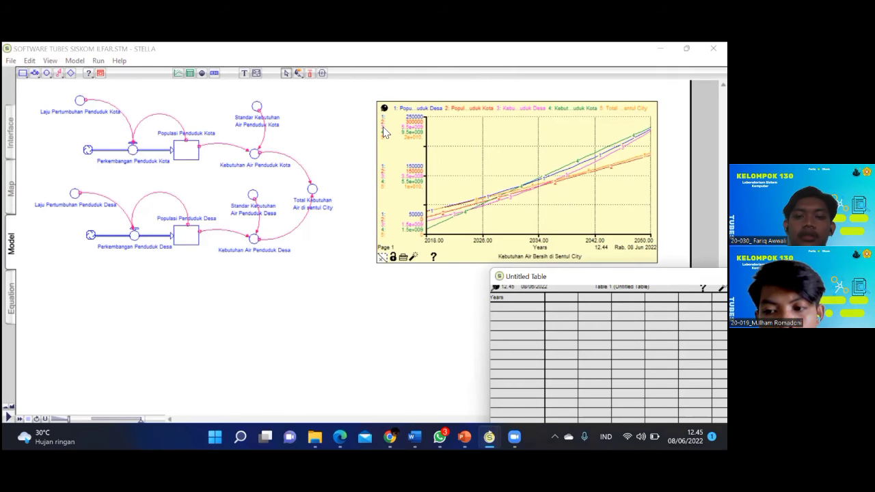
drag(553, 278, 442, 275)
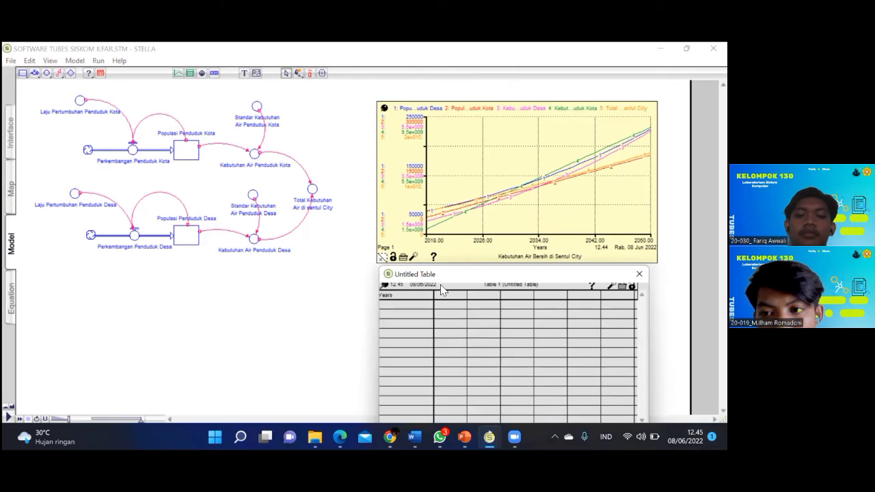
click(385, 285)
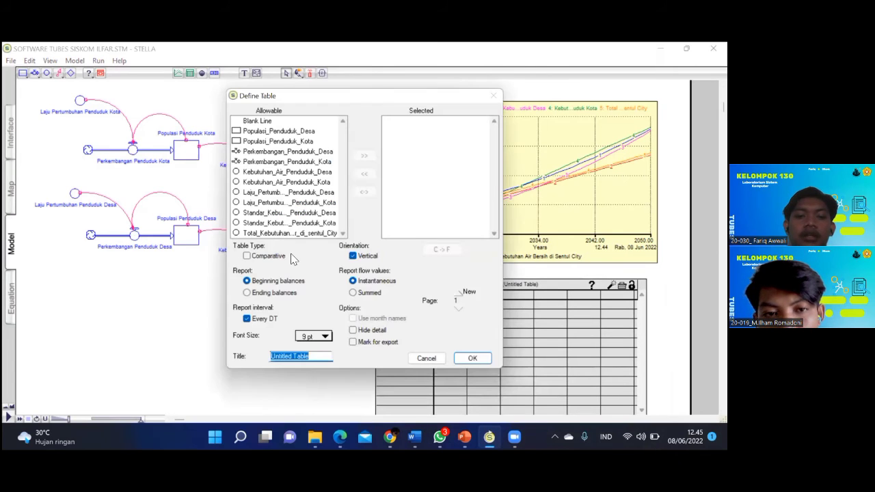
- Add Populasi_Penduduk_Desa and Populasi_Penduduk_Kota to the table's selected variables
click(263, 131)
click(362, 159)
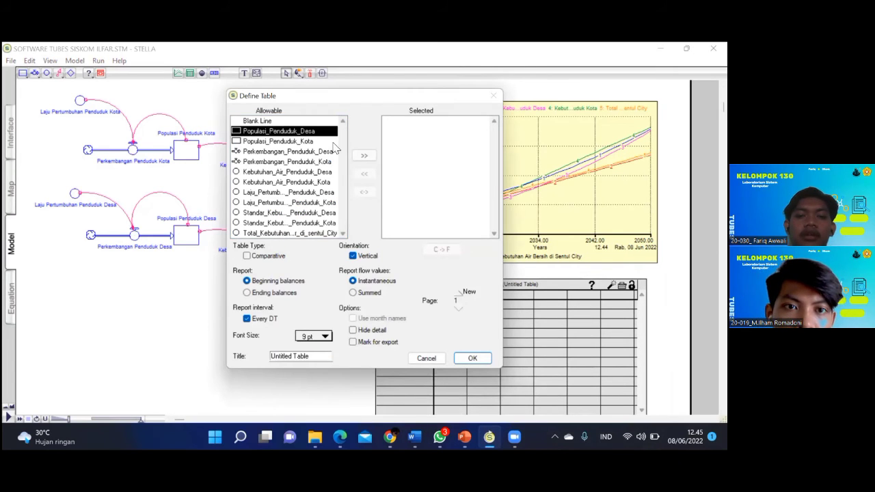
click(363, 156)
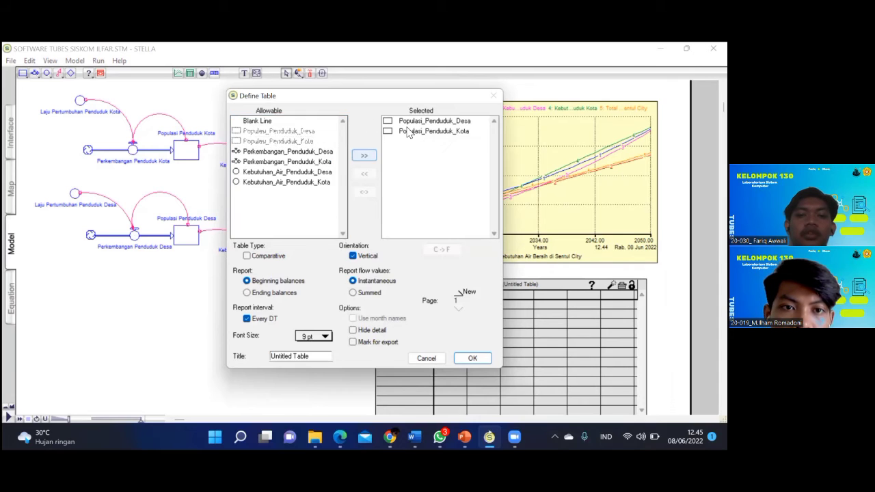
- Add Kebutuhan_Air_Penduduk_Desa, Kebutuhan_Air_Penduduk_Kota and Total_Kebutuhan_Air_di_sentul_City to the table's selected variables and apply the table definition
click(300, 172)
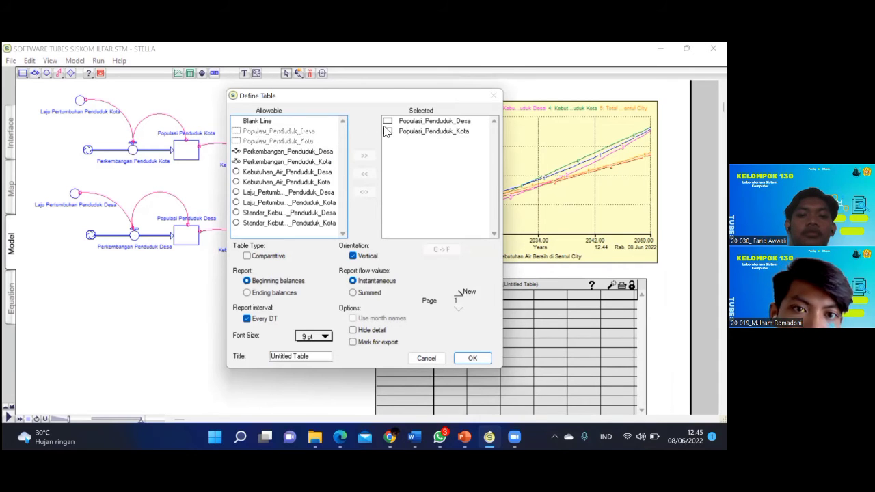
click(365, 155)
click(320, 183)
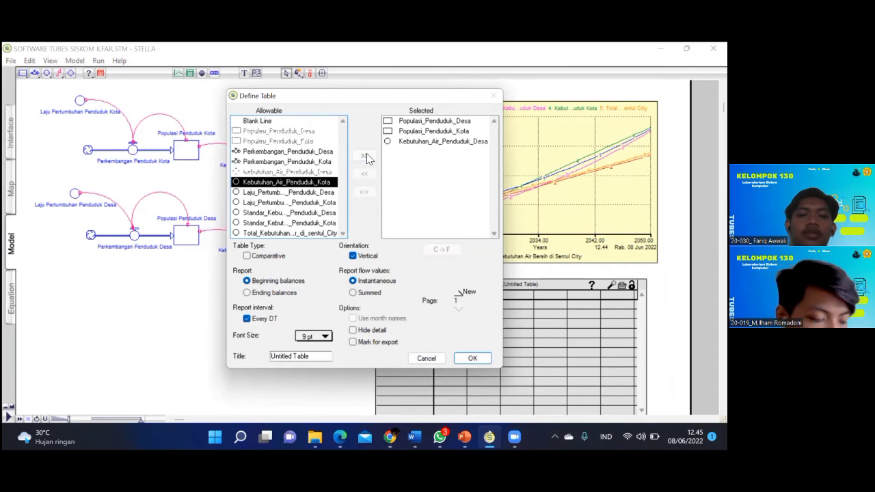
click(365, 156)
click(275, 234)
click(365, 156)
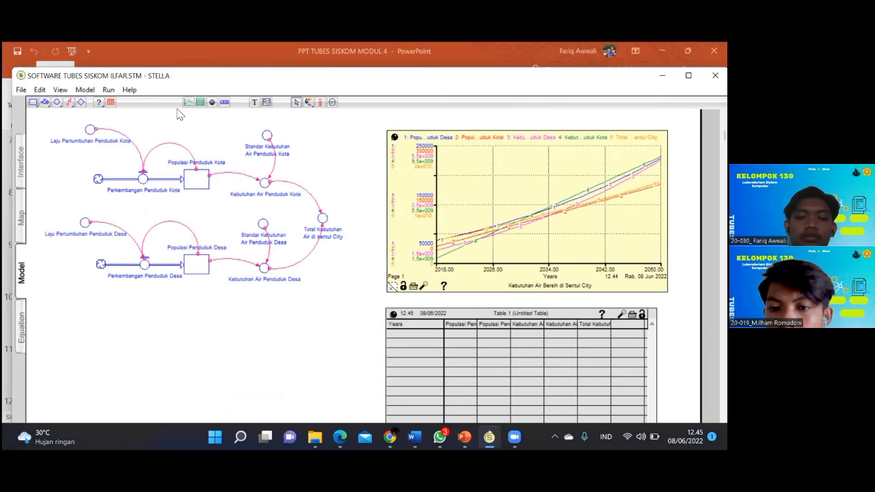
- Confirm the run specs of 2018 to 2050 in years and rerun the simulation to fill the table
click(108, 89)
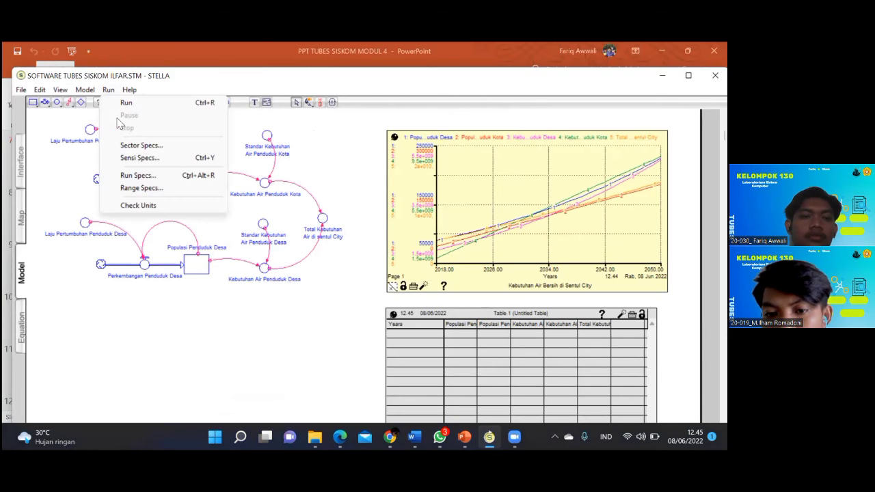
key(Return)
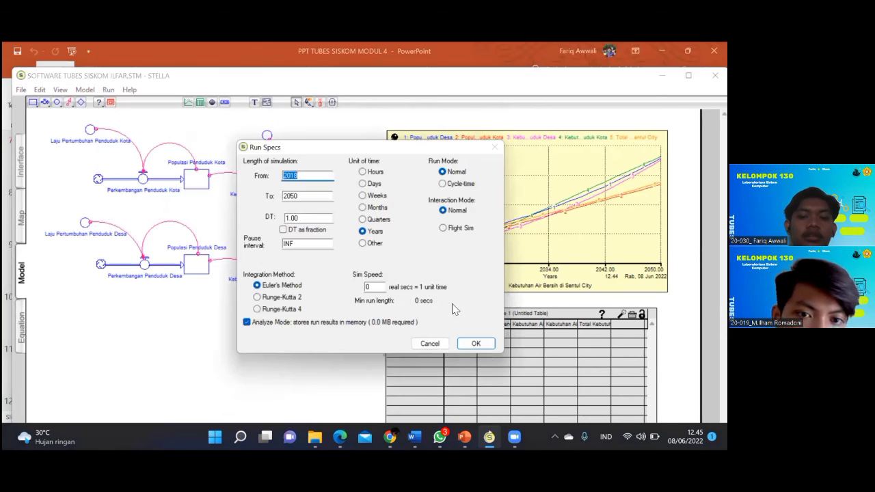
click(476, 343)
click(109, 90)
click(135, 107)
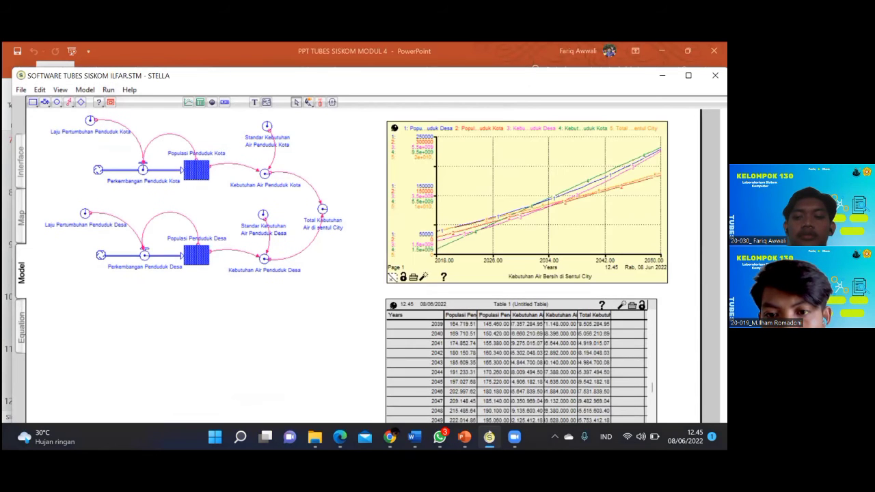
- Examine the table's yearly population and water demand results from 2018 onward, along with the graph and model diagram
scroll(372, 267, down, 3)
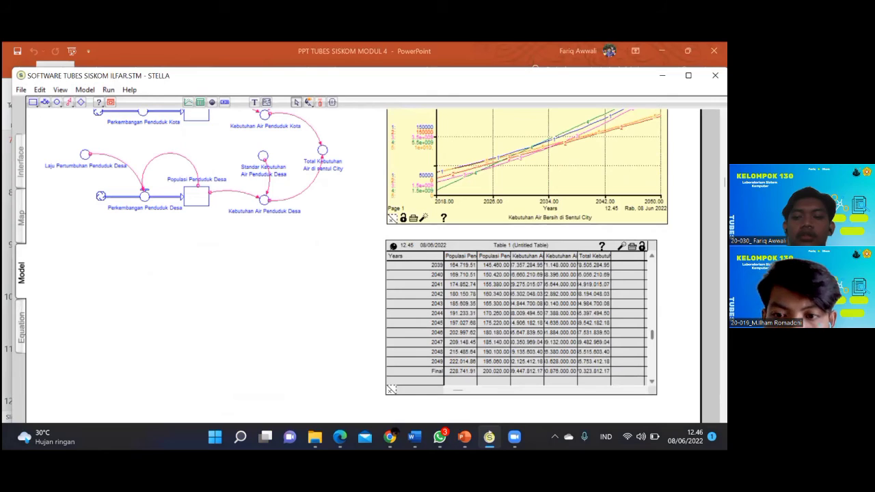
scroll(486, 263, up, 5)
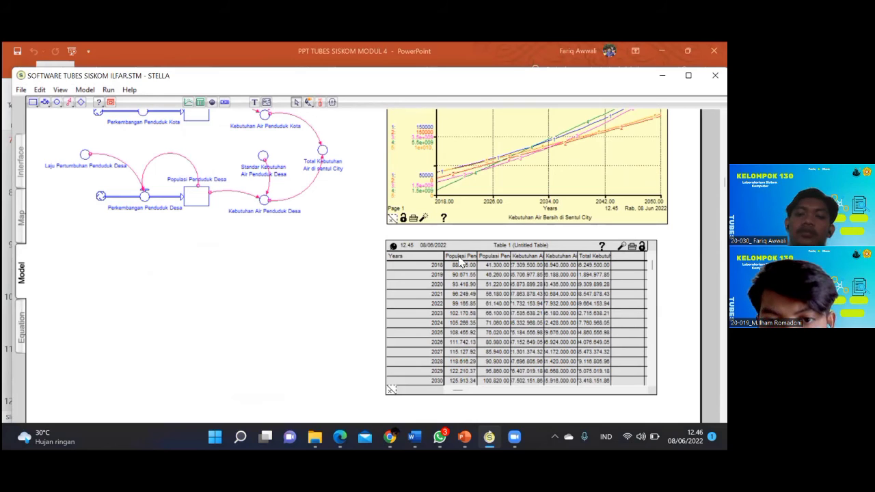
scroll(448, 277, down, 1)
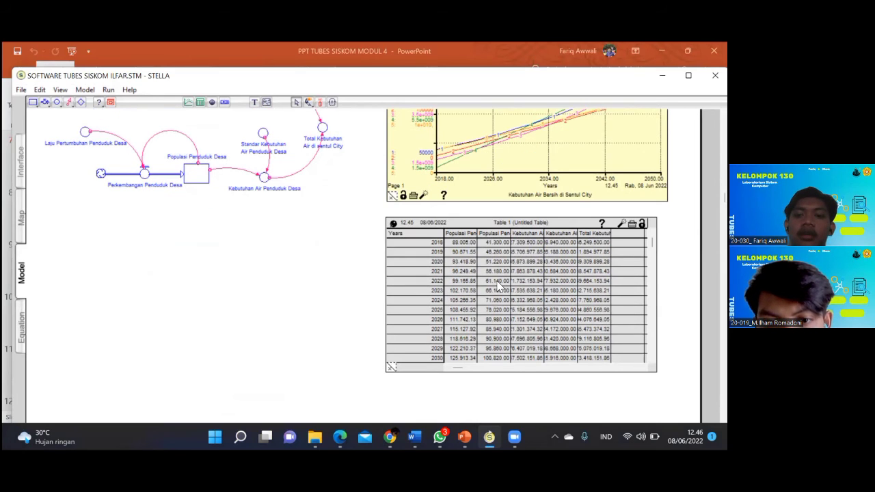
scroll(500, 287, down, 1)
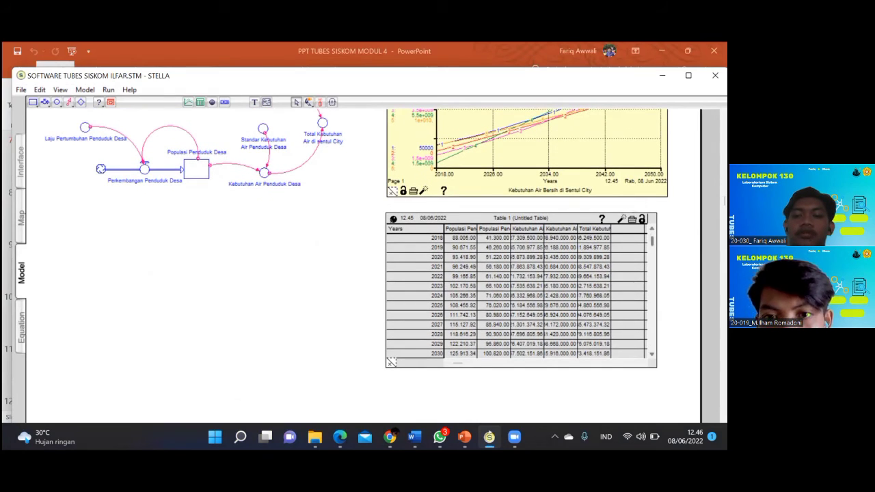
mouse_move(653, 241)
mouse_down()
mouse_move(653, 345)
mouse_move(652, 238)
mouse_up()
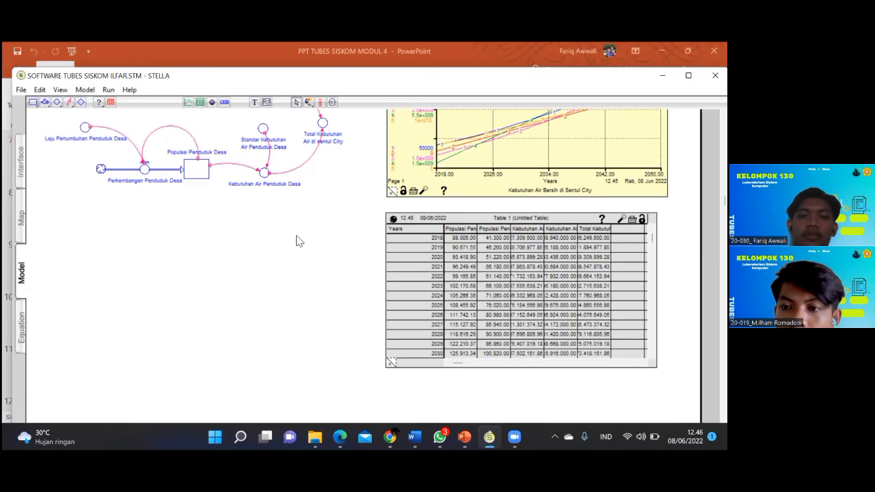
scroll(328, 308, up, 3)
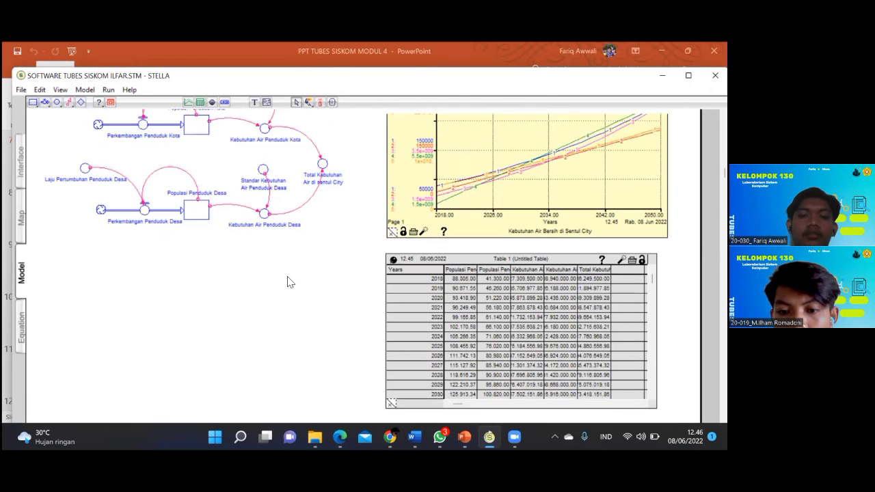
scroll(339, 292, up, 1)
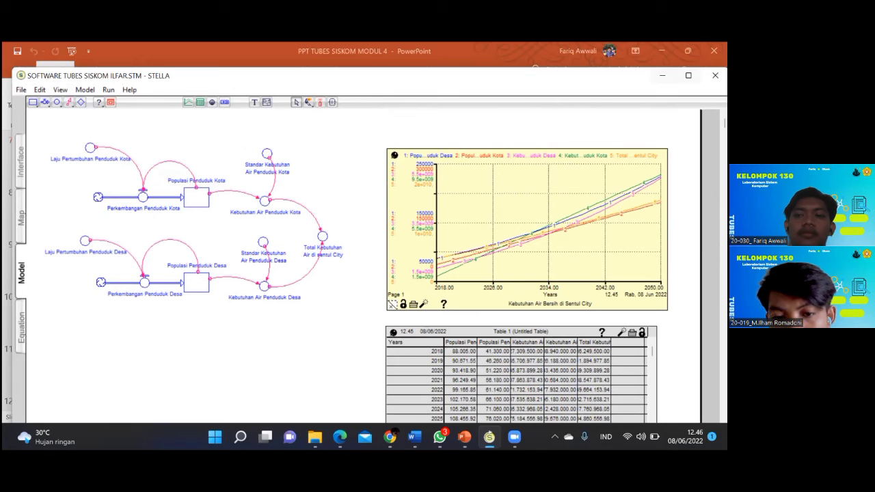
- Quit STELLA without saving the changes to the model
click(715, 75)
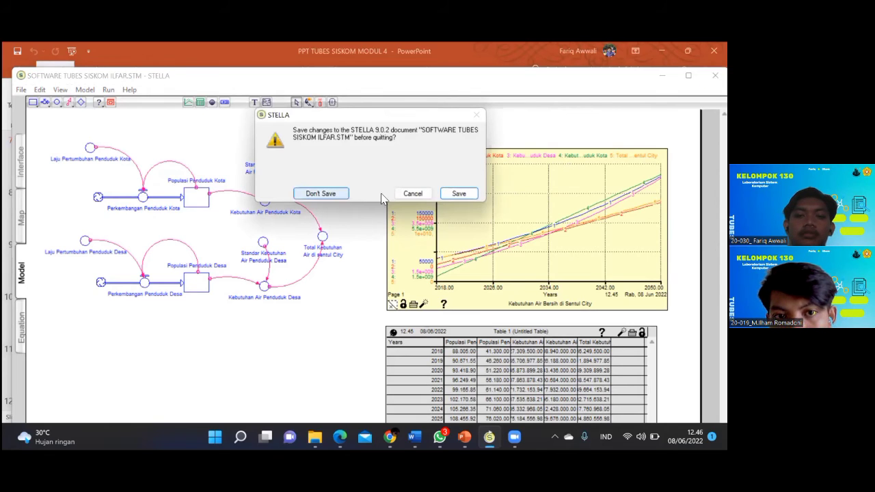
click(340, 193)
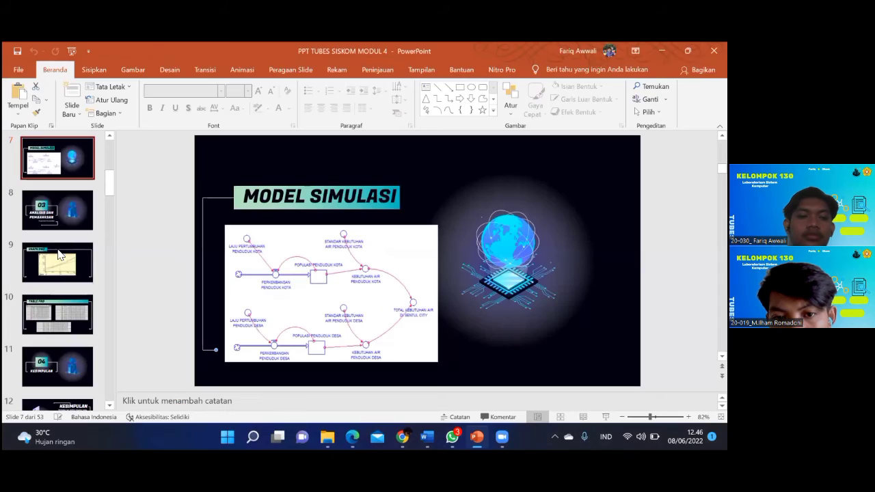
- In PowerPoint, start the slide show from the "Analisis dan Pembahasan" slide and advance to the "Graph Pad" slide
scroll(49, 191, down, 2)
scroll(48, 170, up, 3)
click(64, 237)
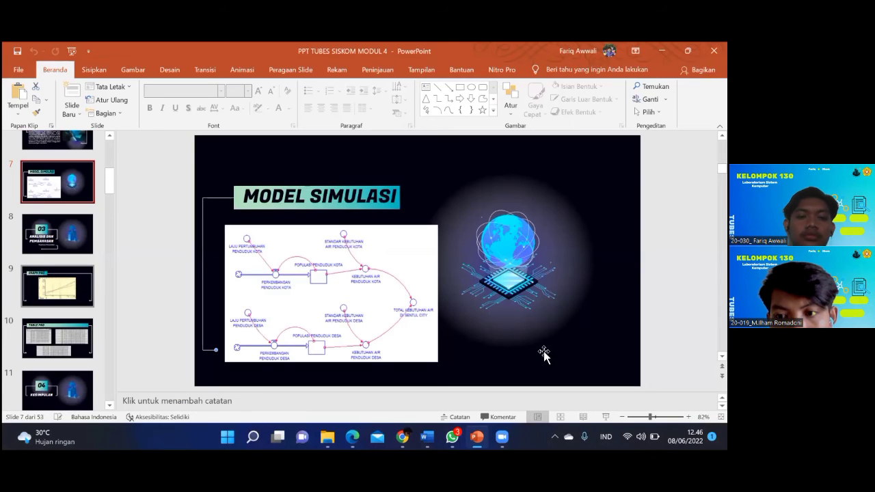
key(shift+F5)
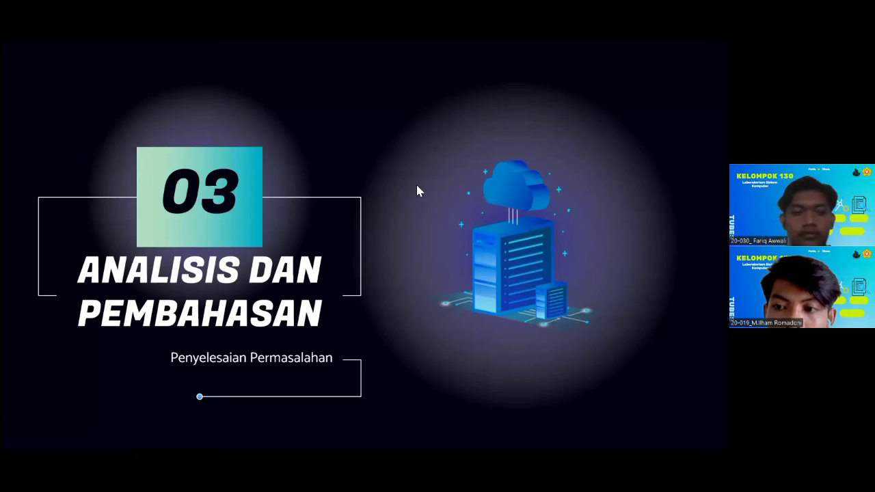
click(578, 272)
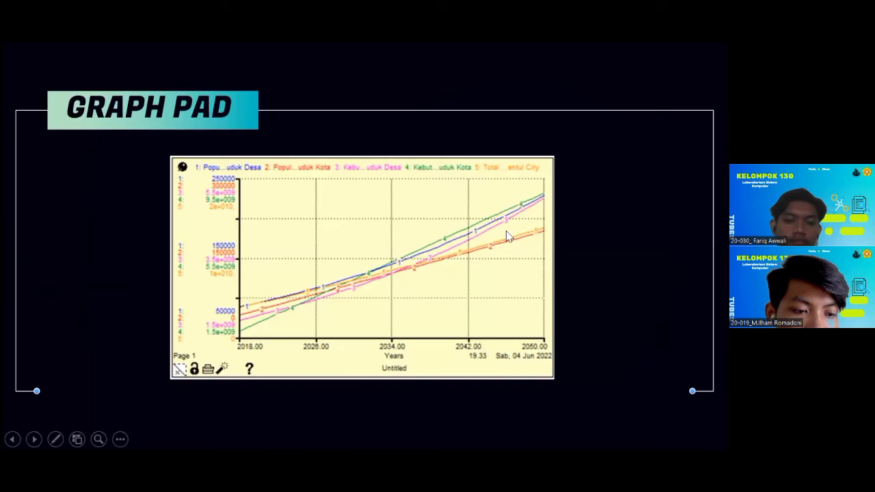